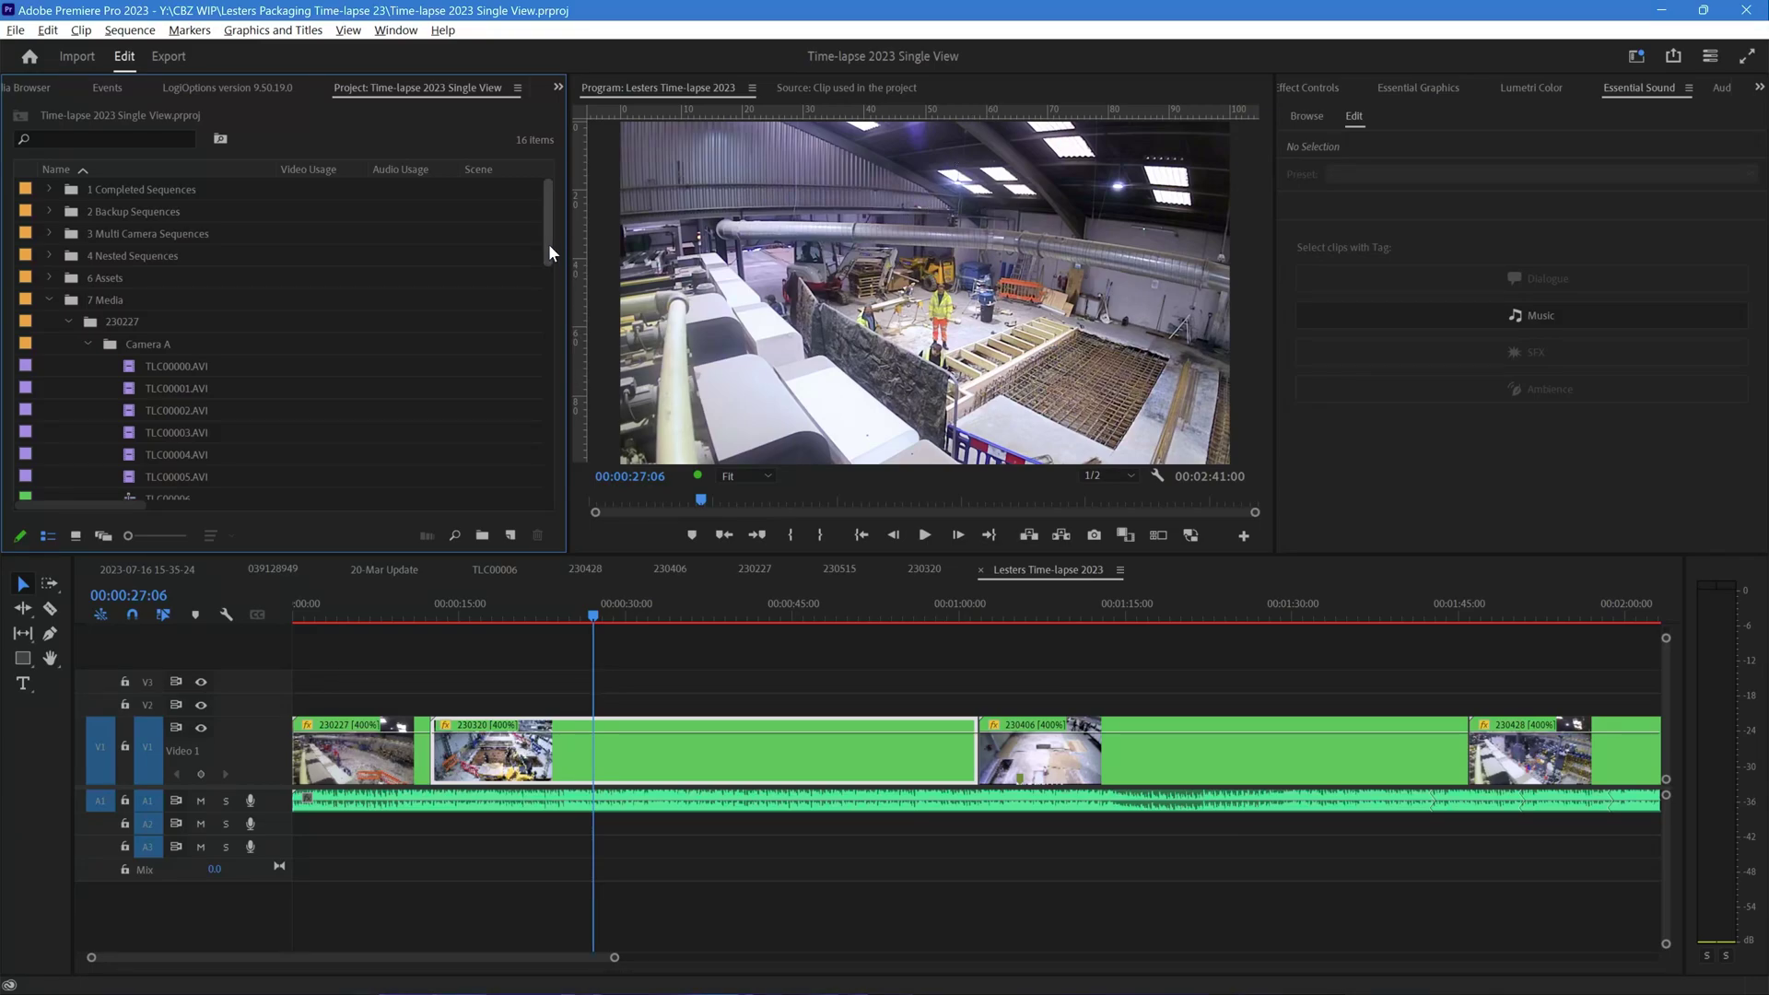
# Browse the time-lapse project's bins, then open Clean up Projects Faster with 7 Media expanded.
pyautogui.moveTo(549, 247); pyautogui.dragTo(549, 316)
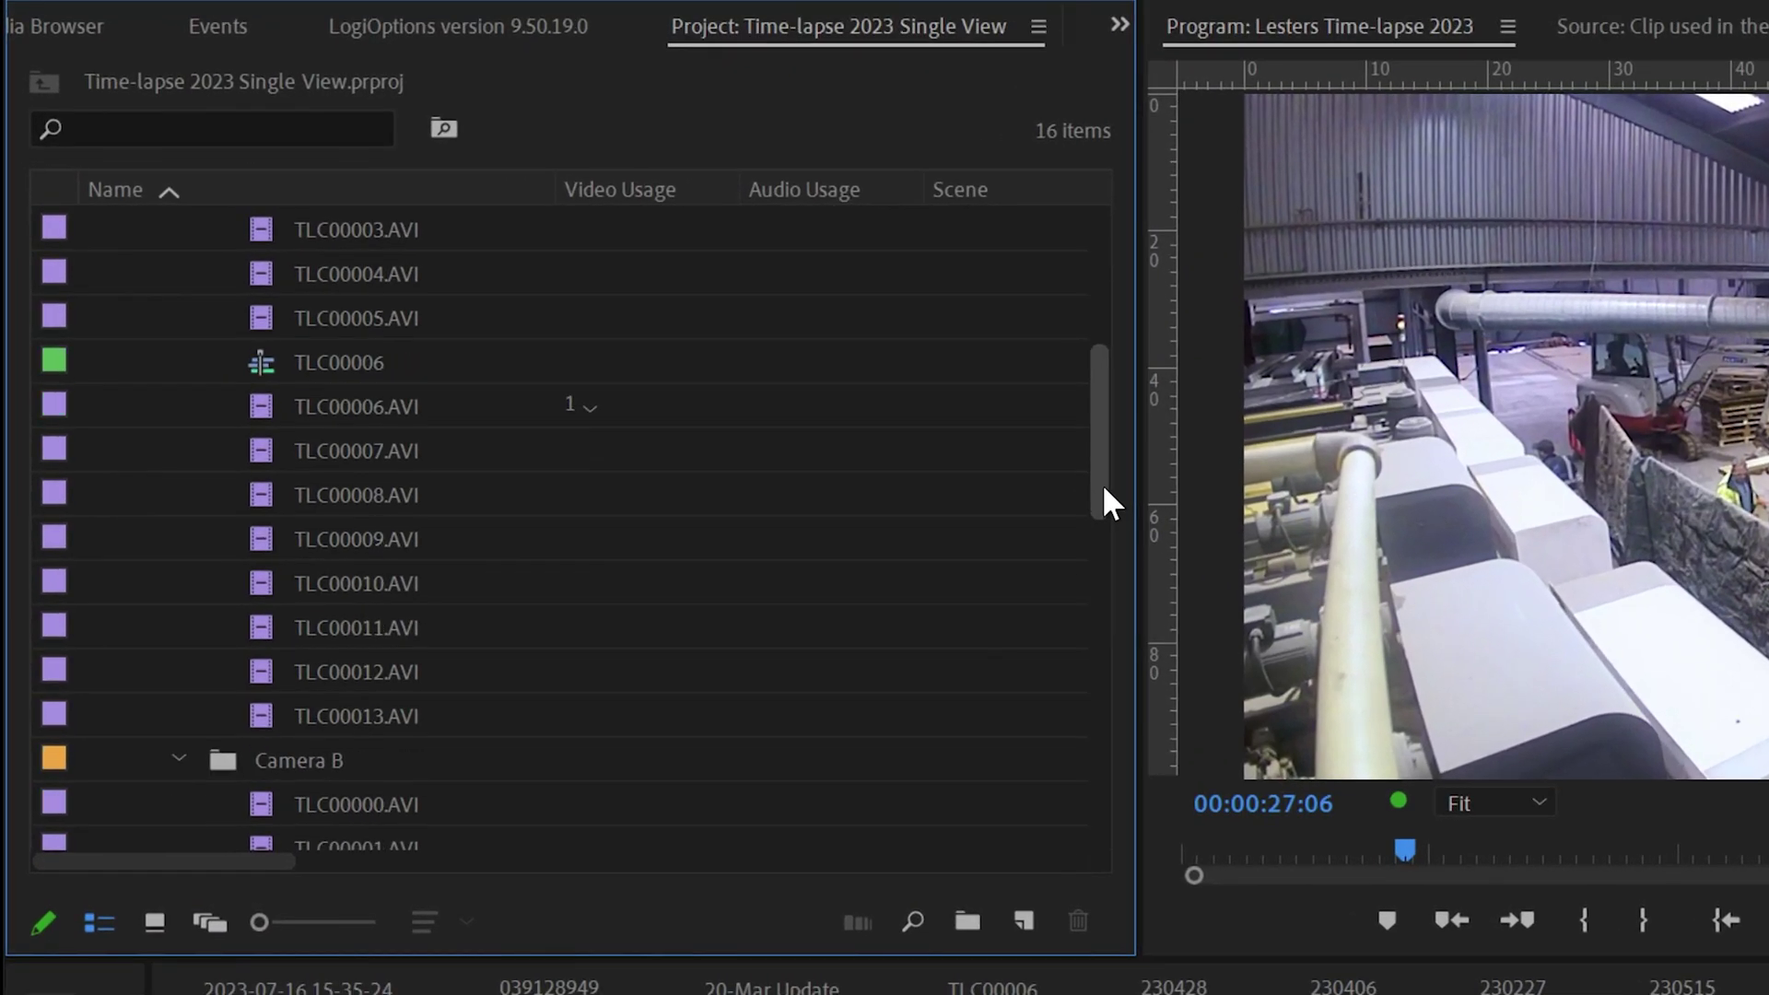
pyautogui.moveTo(1105, 490); pyautogui.dragTo(1106, 407)
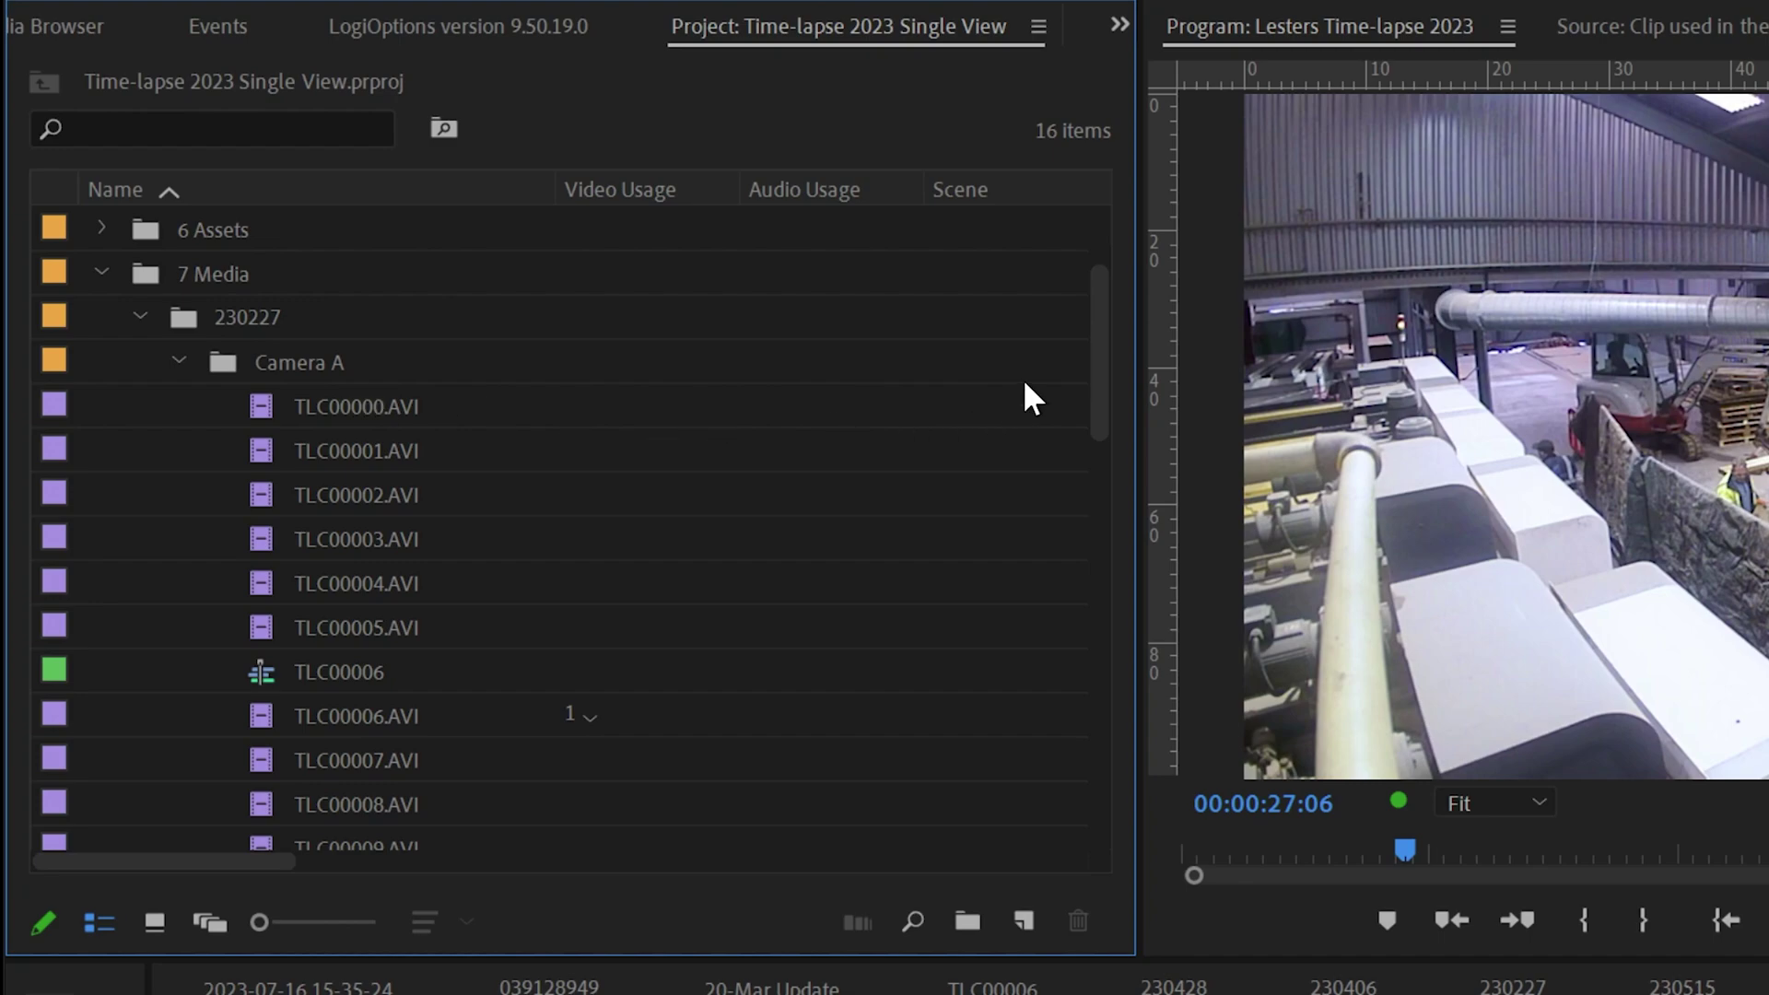
pyautogui.moveTo(1097, 403); pyautogui.dragTo(1084, 622)
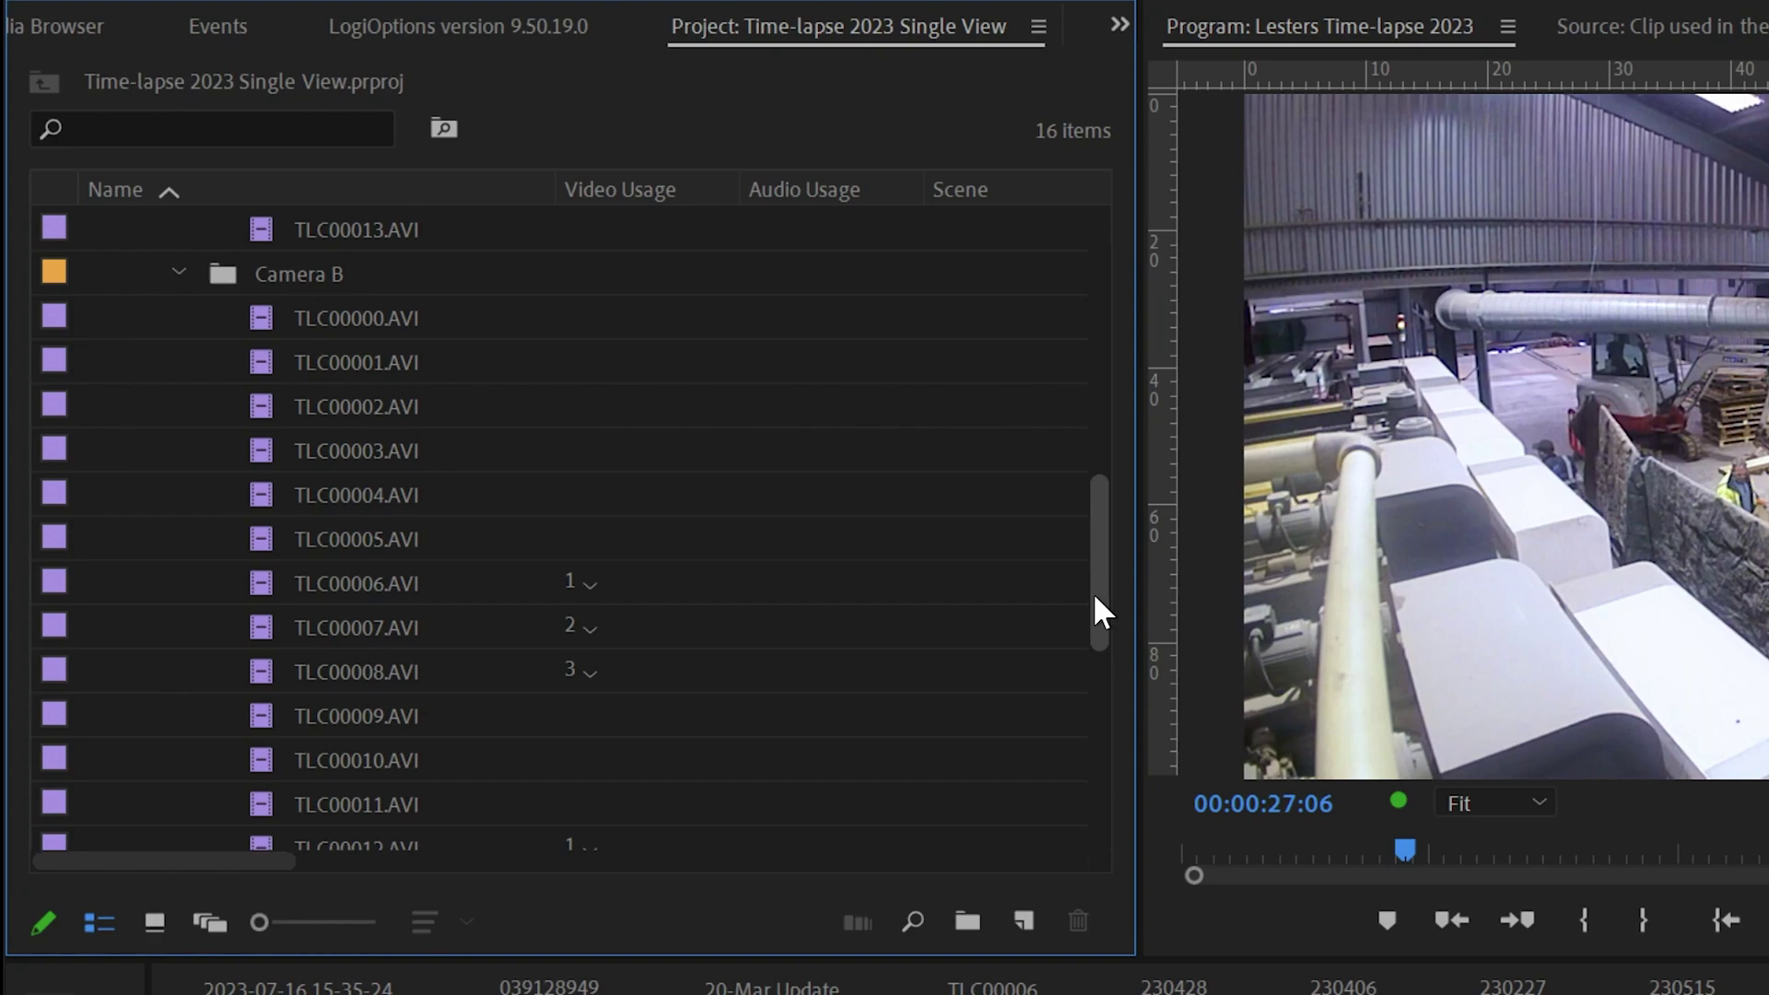
pyautogui.moveTo(1097, 599); pyautogui.dragTo(1097, 632)
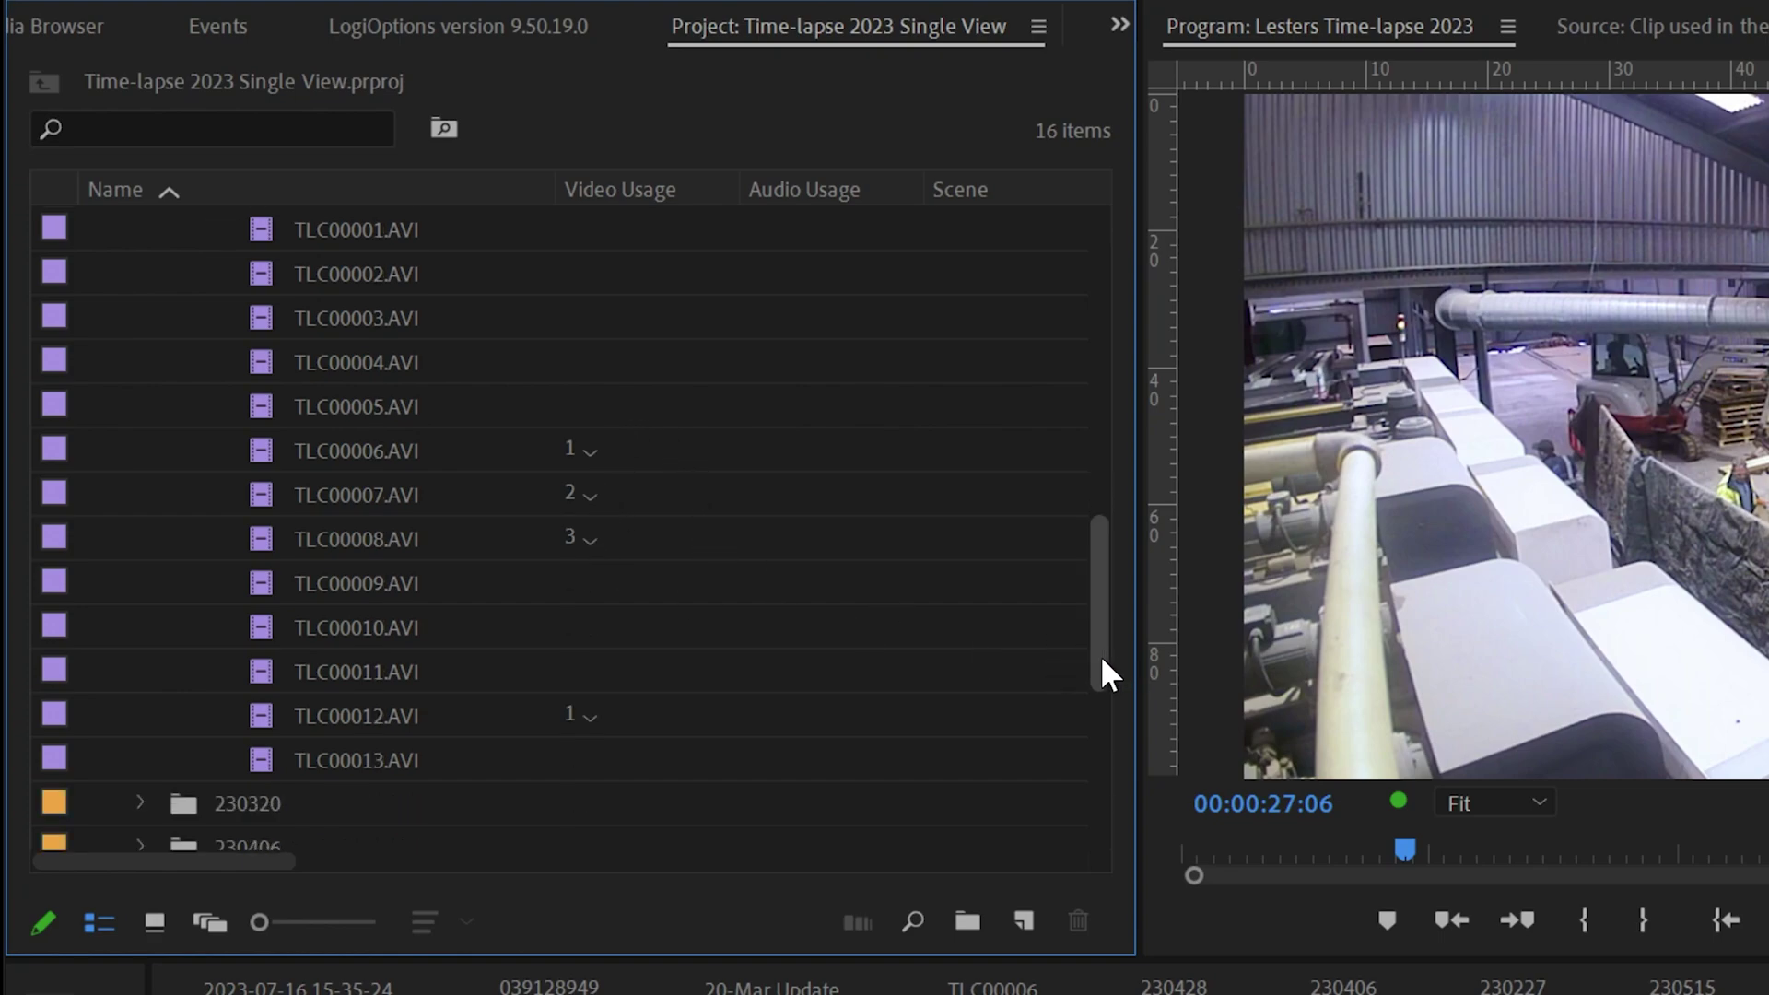
pyautogui.moveTo(1100, 655); pyautogui.dragTo(1118, 597)
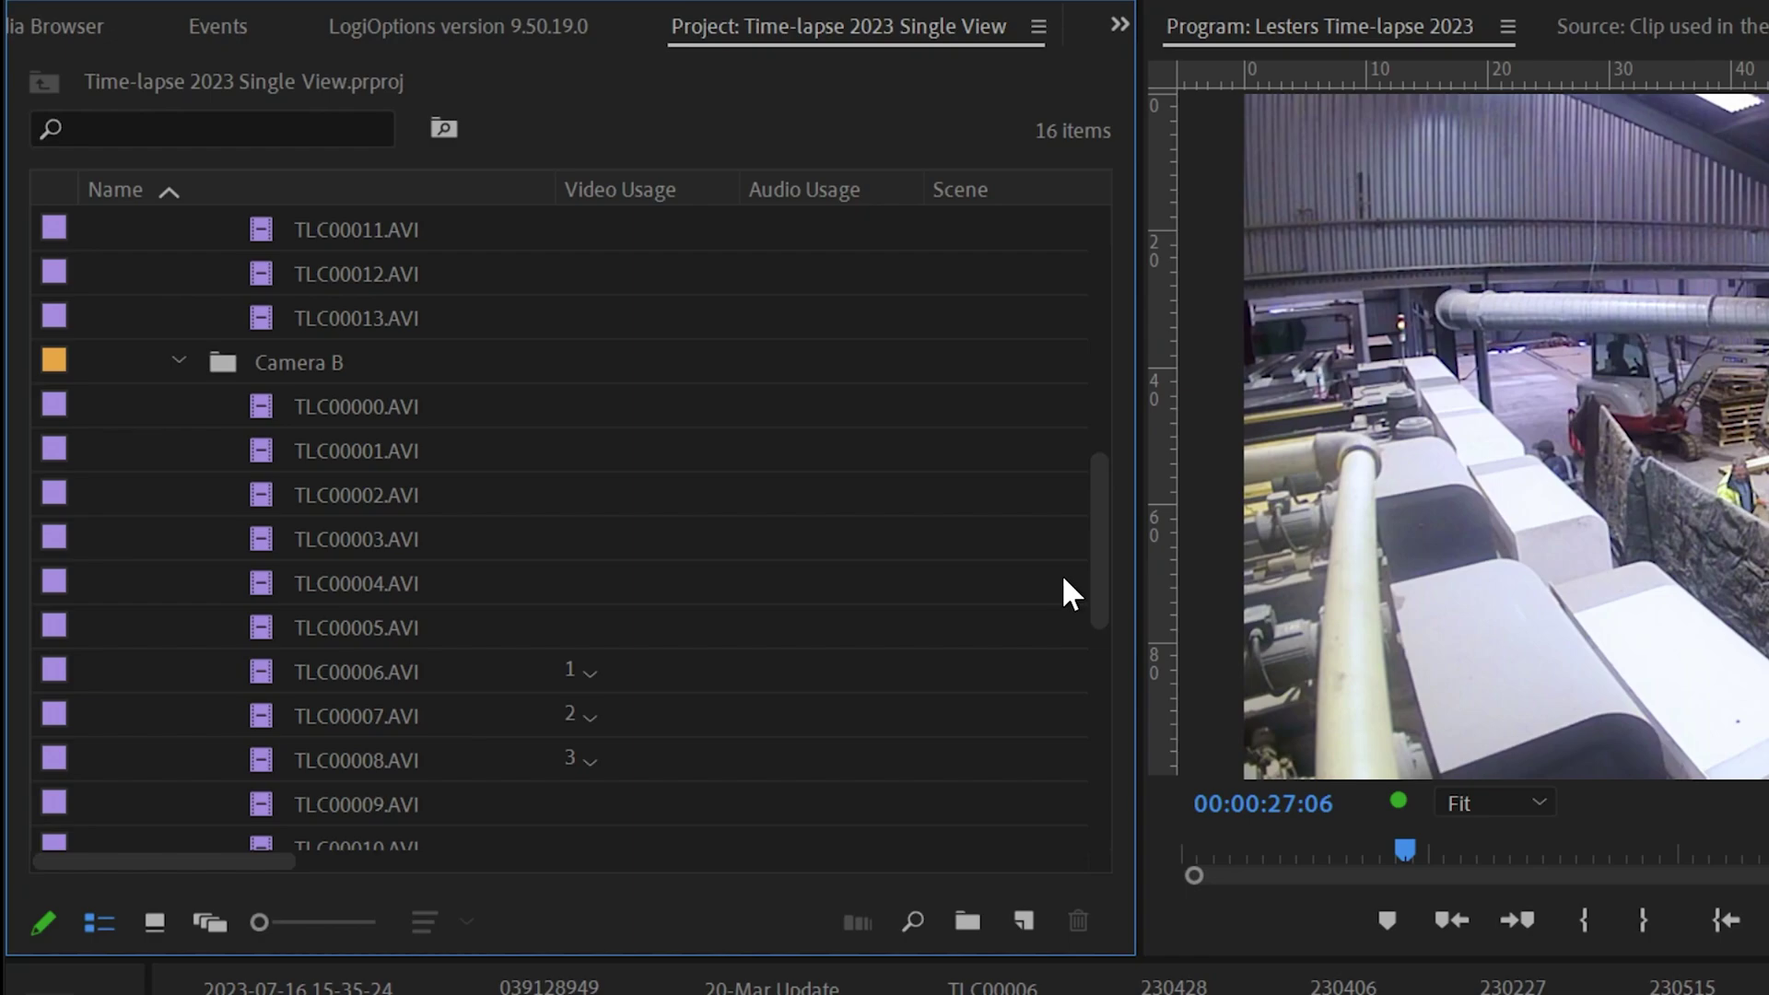
pyautogui.moveTo(1095, 588); pyautogui.dragTo(1096, 665)
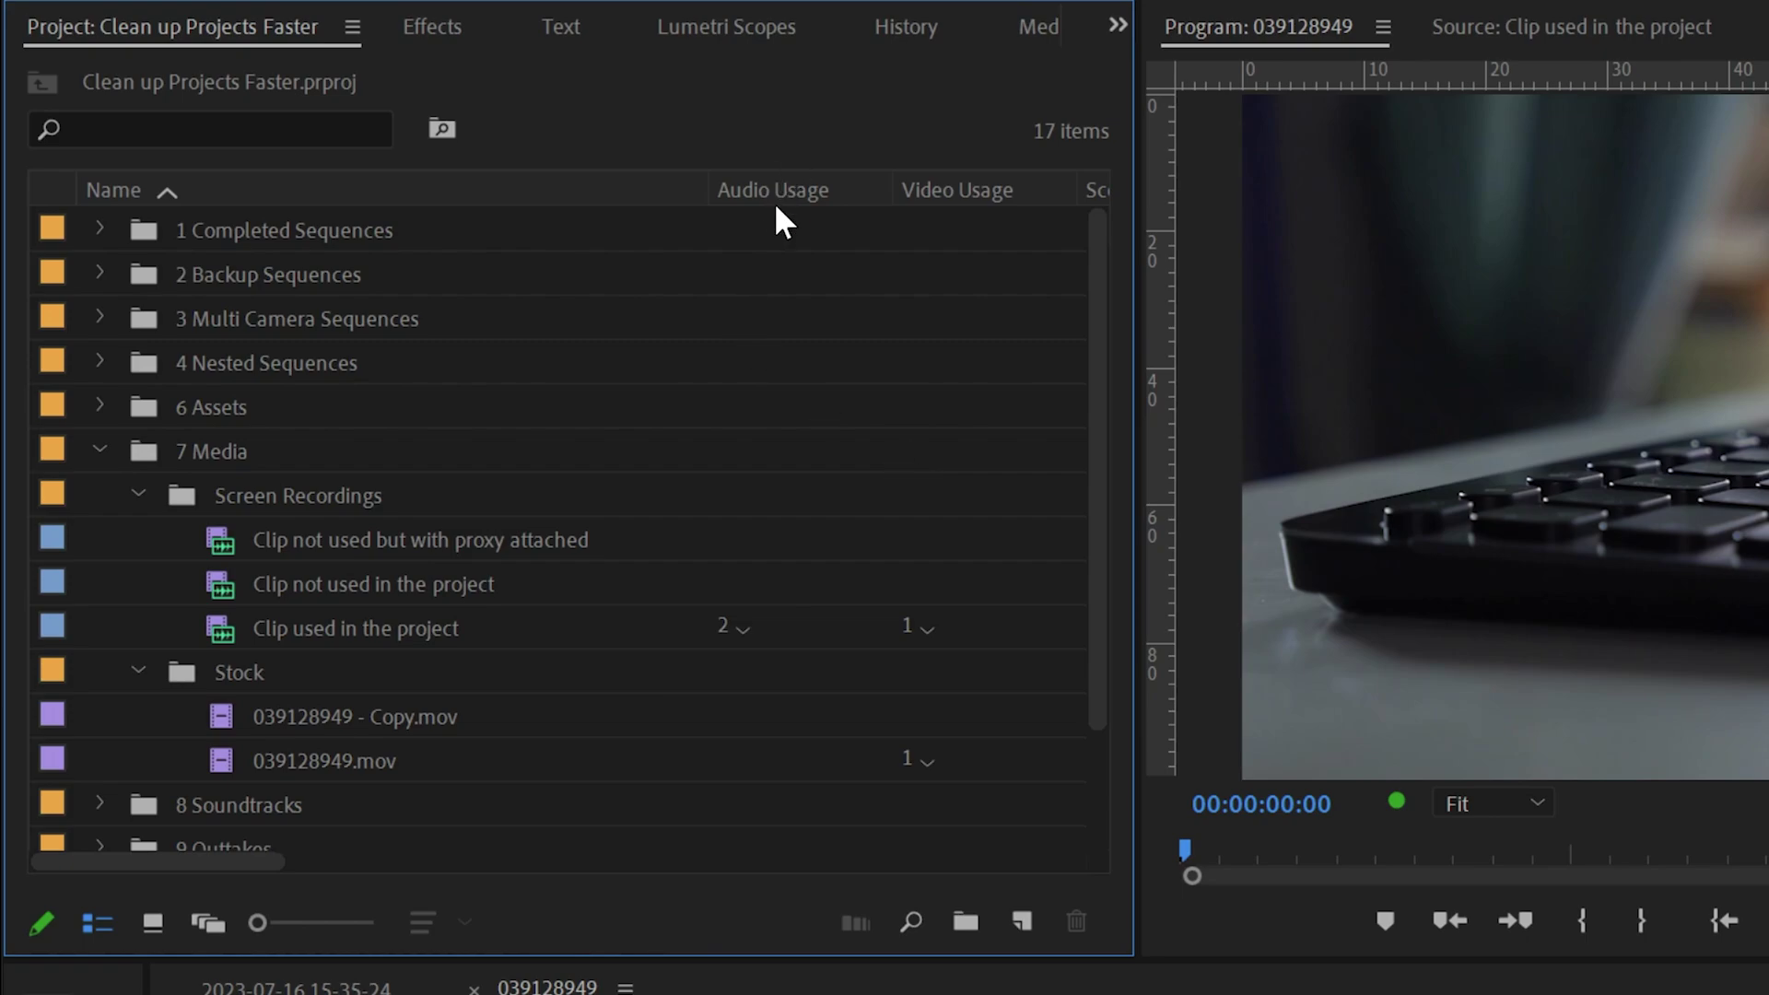
# Move the Video Usage column ahead of Audio Usage and check each clip's Proxy status.
pyautogui.moveTo(948, 180); pyautogui.dragTo(751, 169)
pyautogui.moveTo(242, 537)
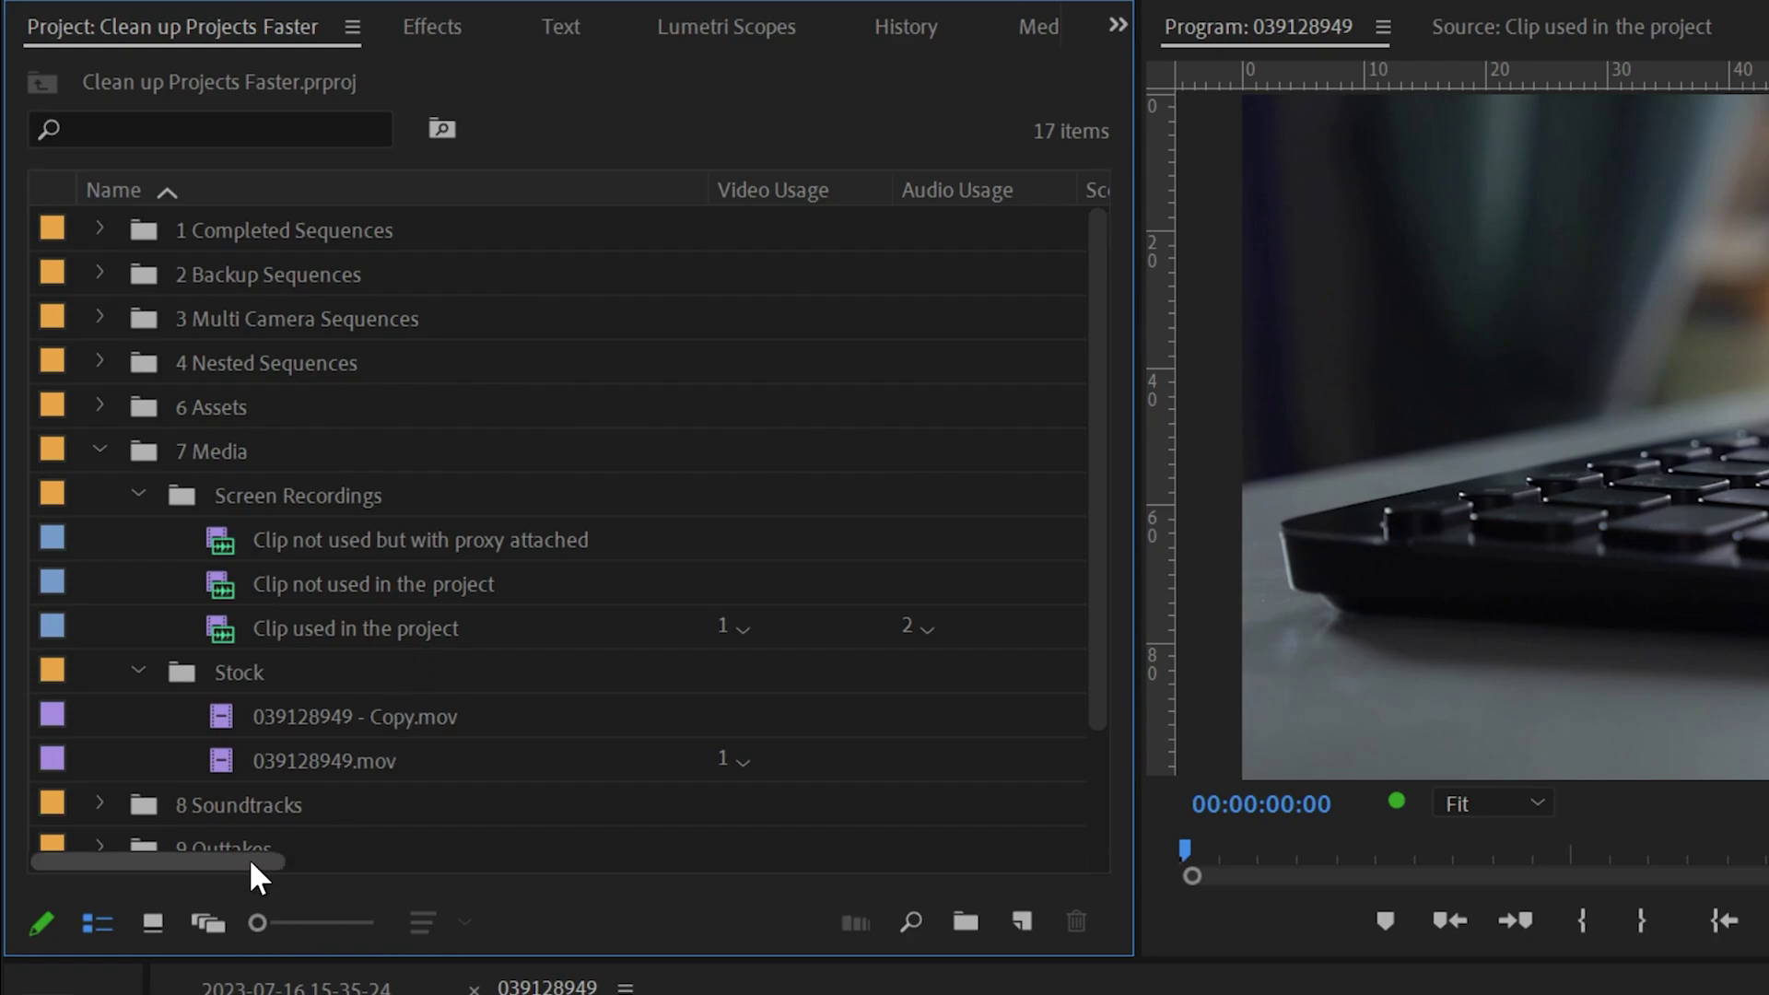
pyautogui.moveTo(249, 859); pyautogui.dragTo(919, 882)
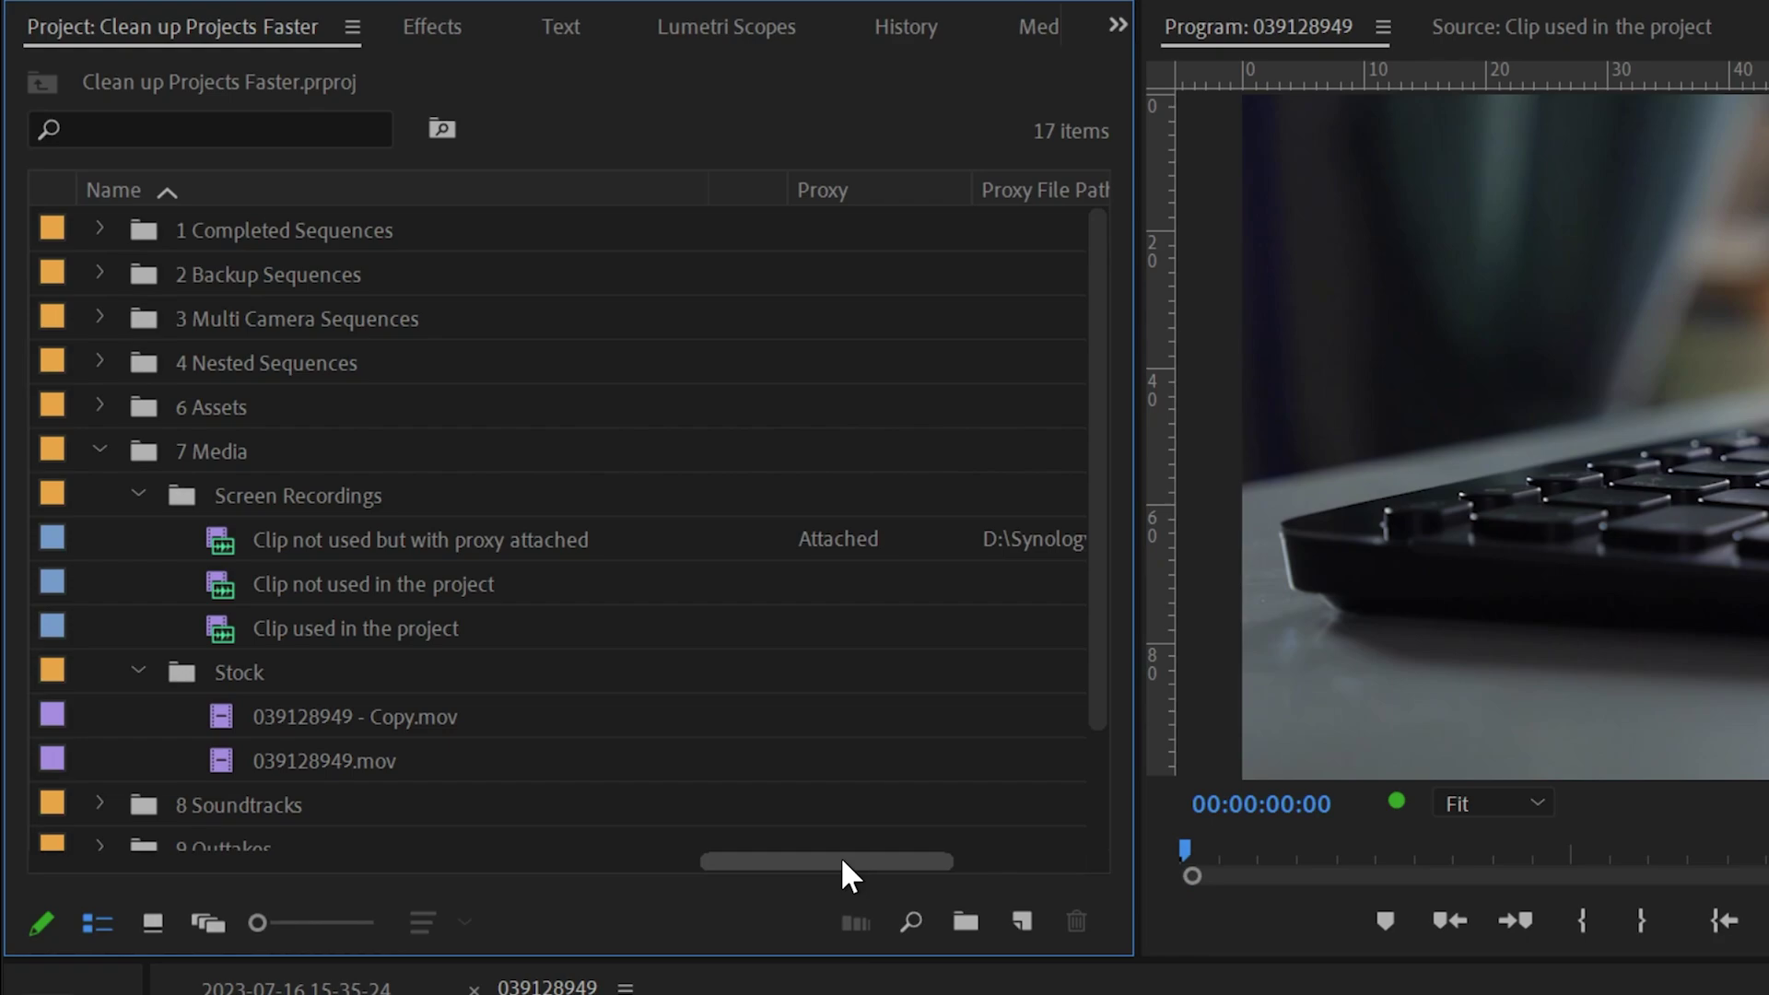
pyautogui.moveTo(842, 861); pyautogui.dragTo(149, 861)
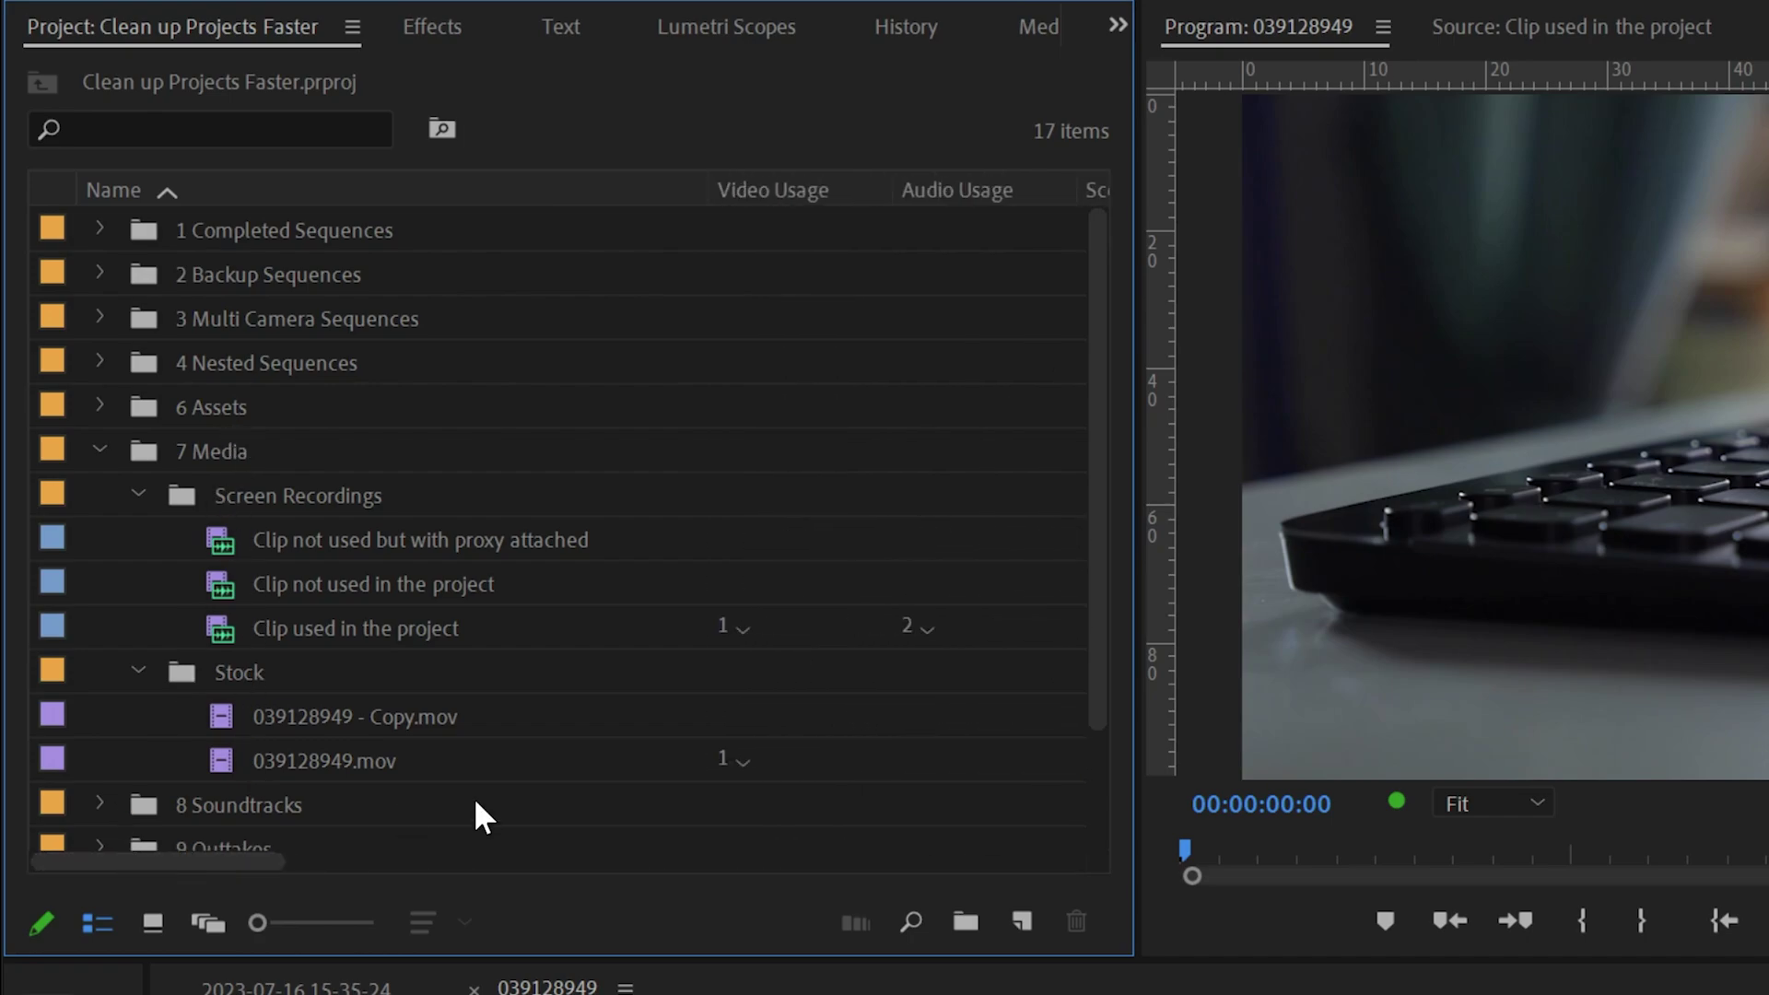
# Select Clip not used and scroll across its columns to confirm it is unused.
pyautogui.click(218, 577)
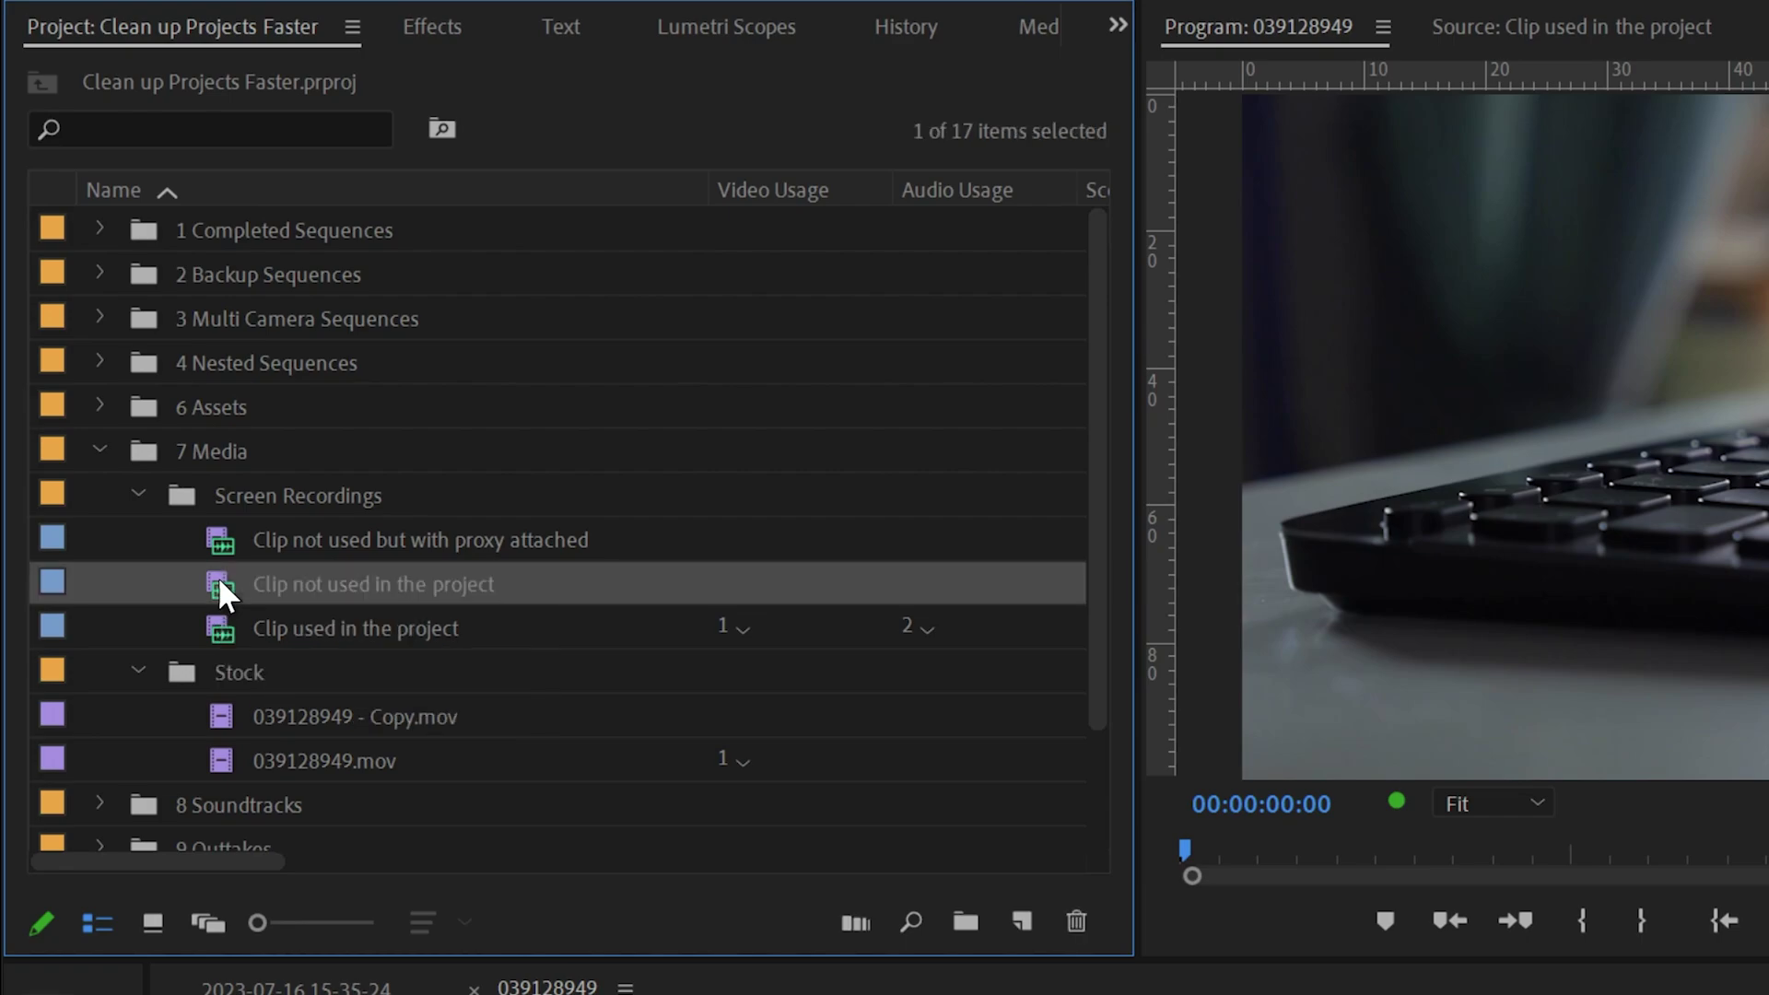
pyautogui.hscroll(10, 264, 849)
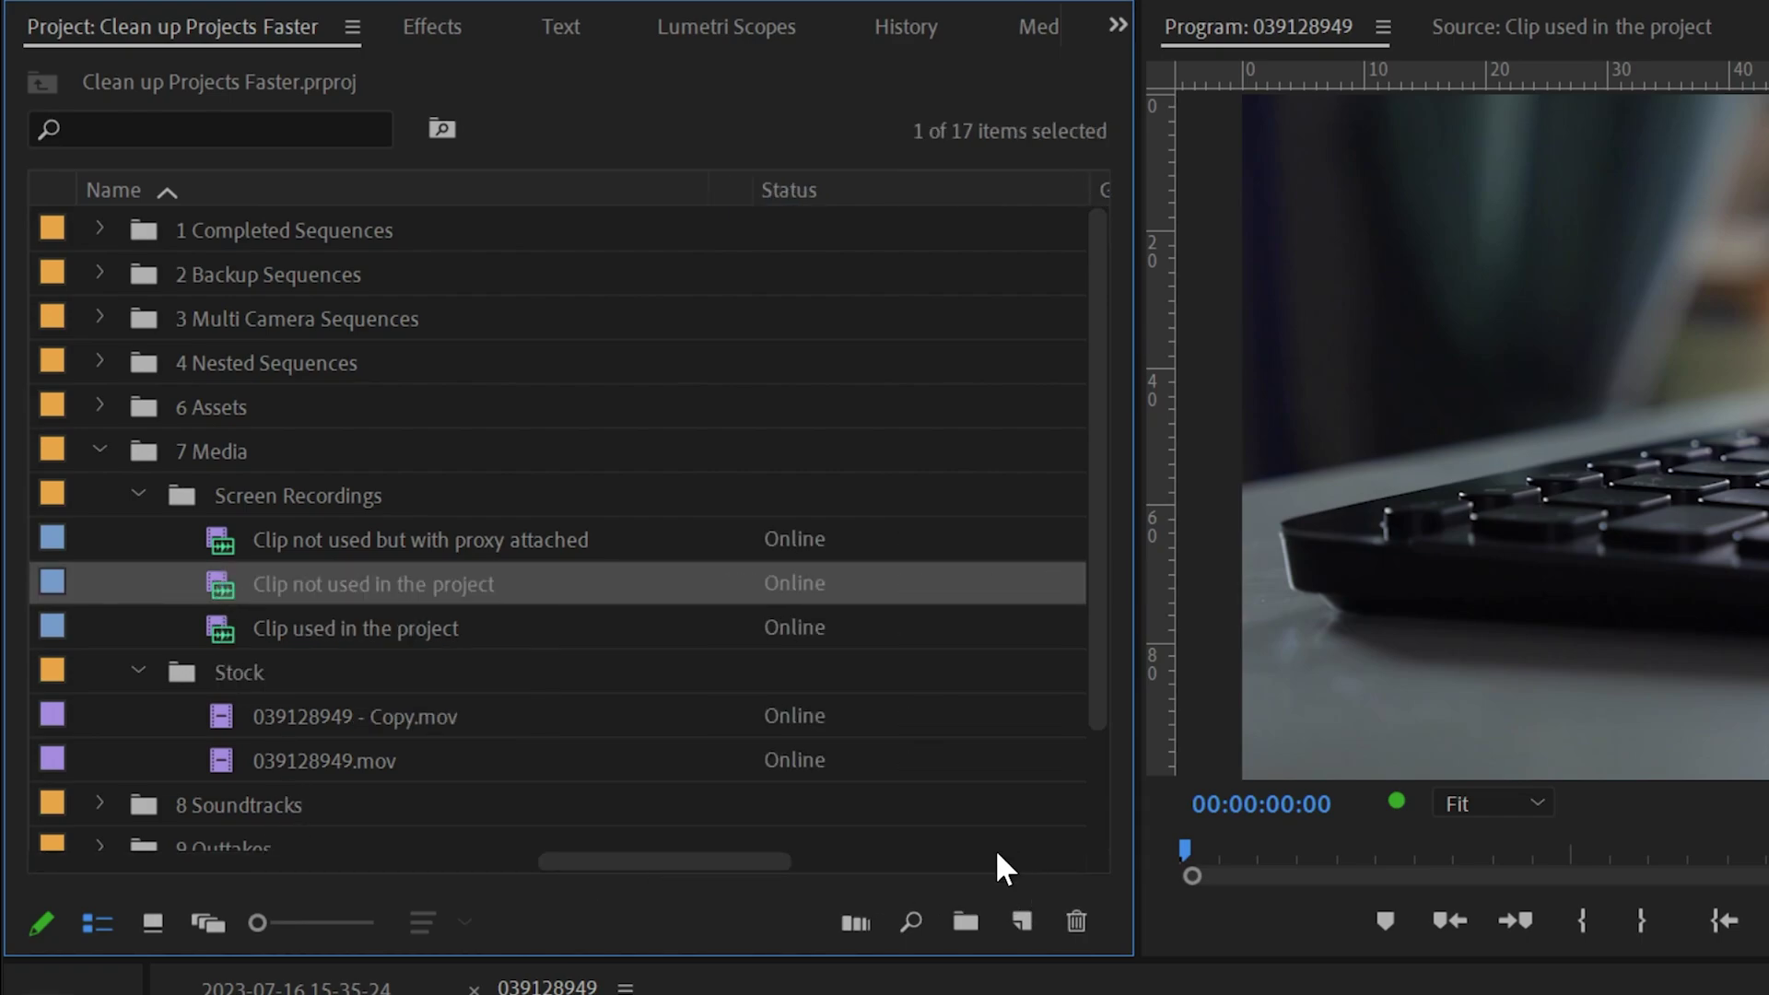
pyautogui.hscroll(5, 716, 858)
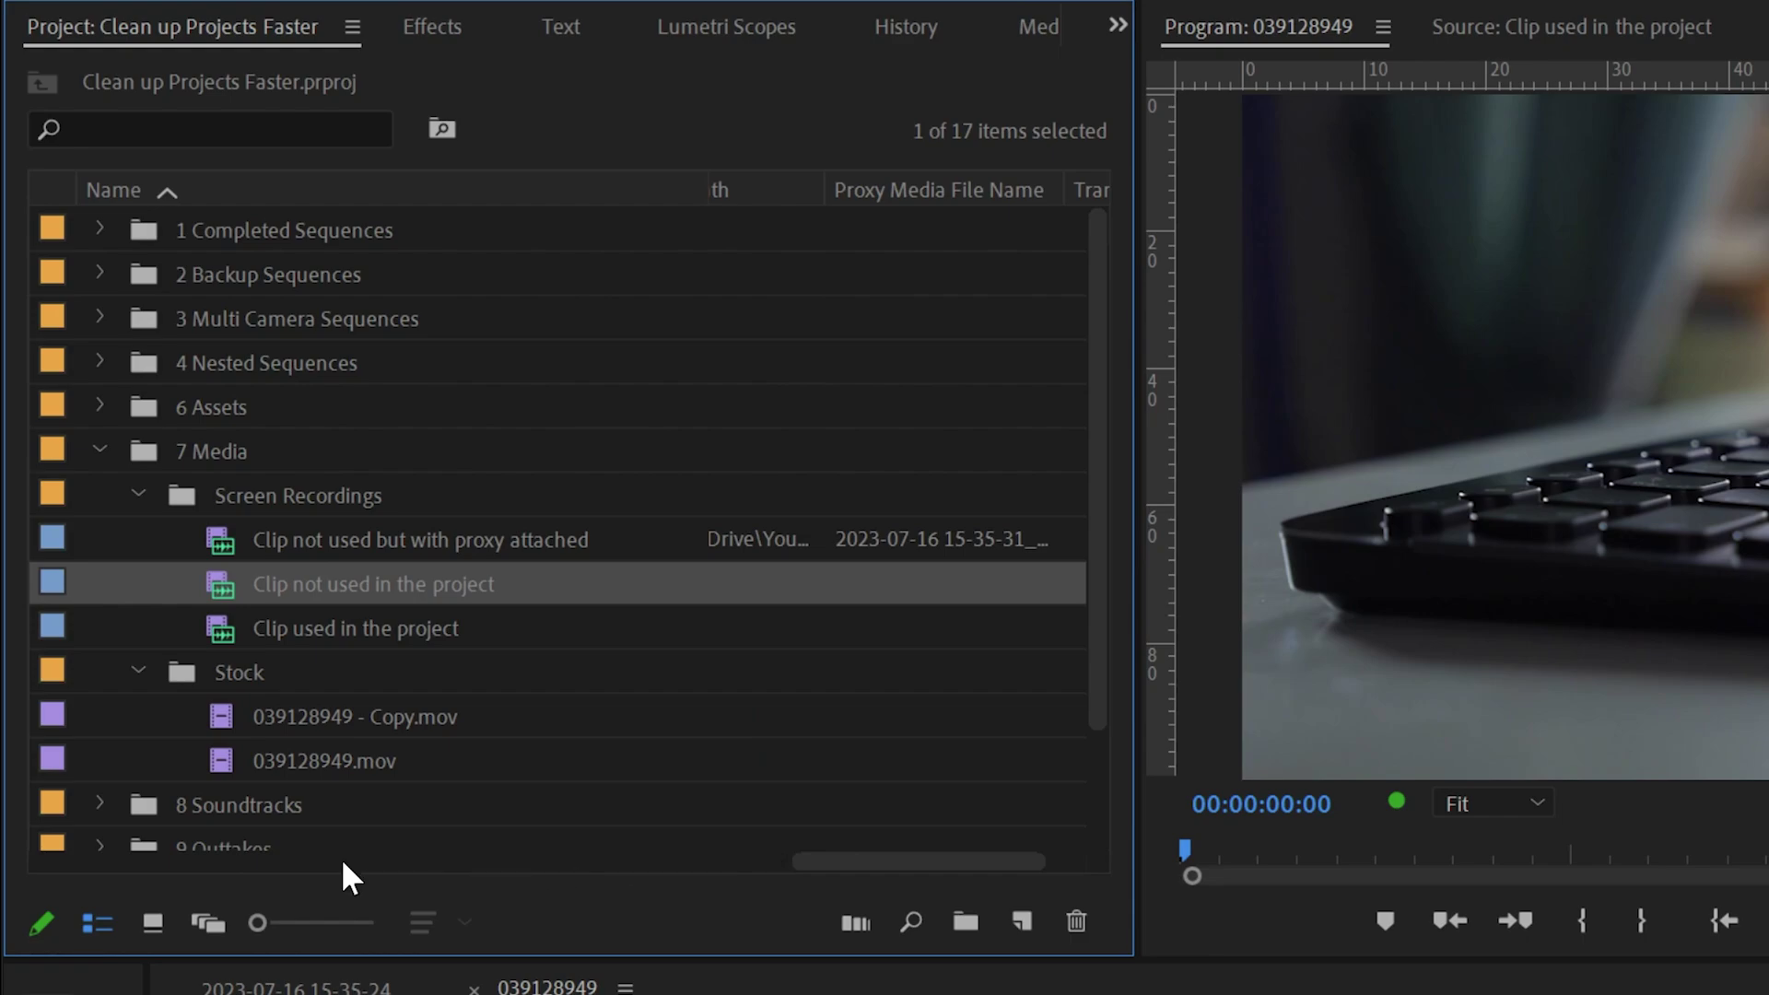
pyautogui.moveTo(808, 859); pyautogui.dragTo(56, 861)
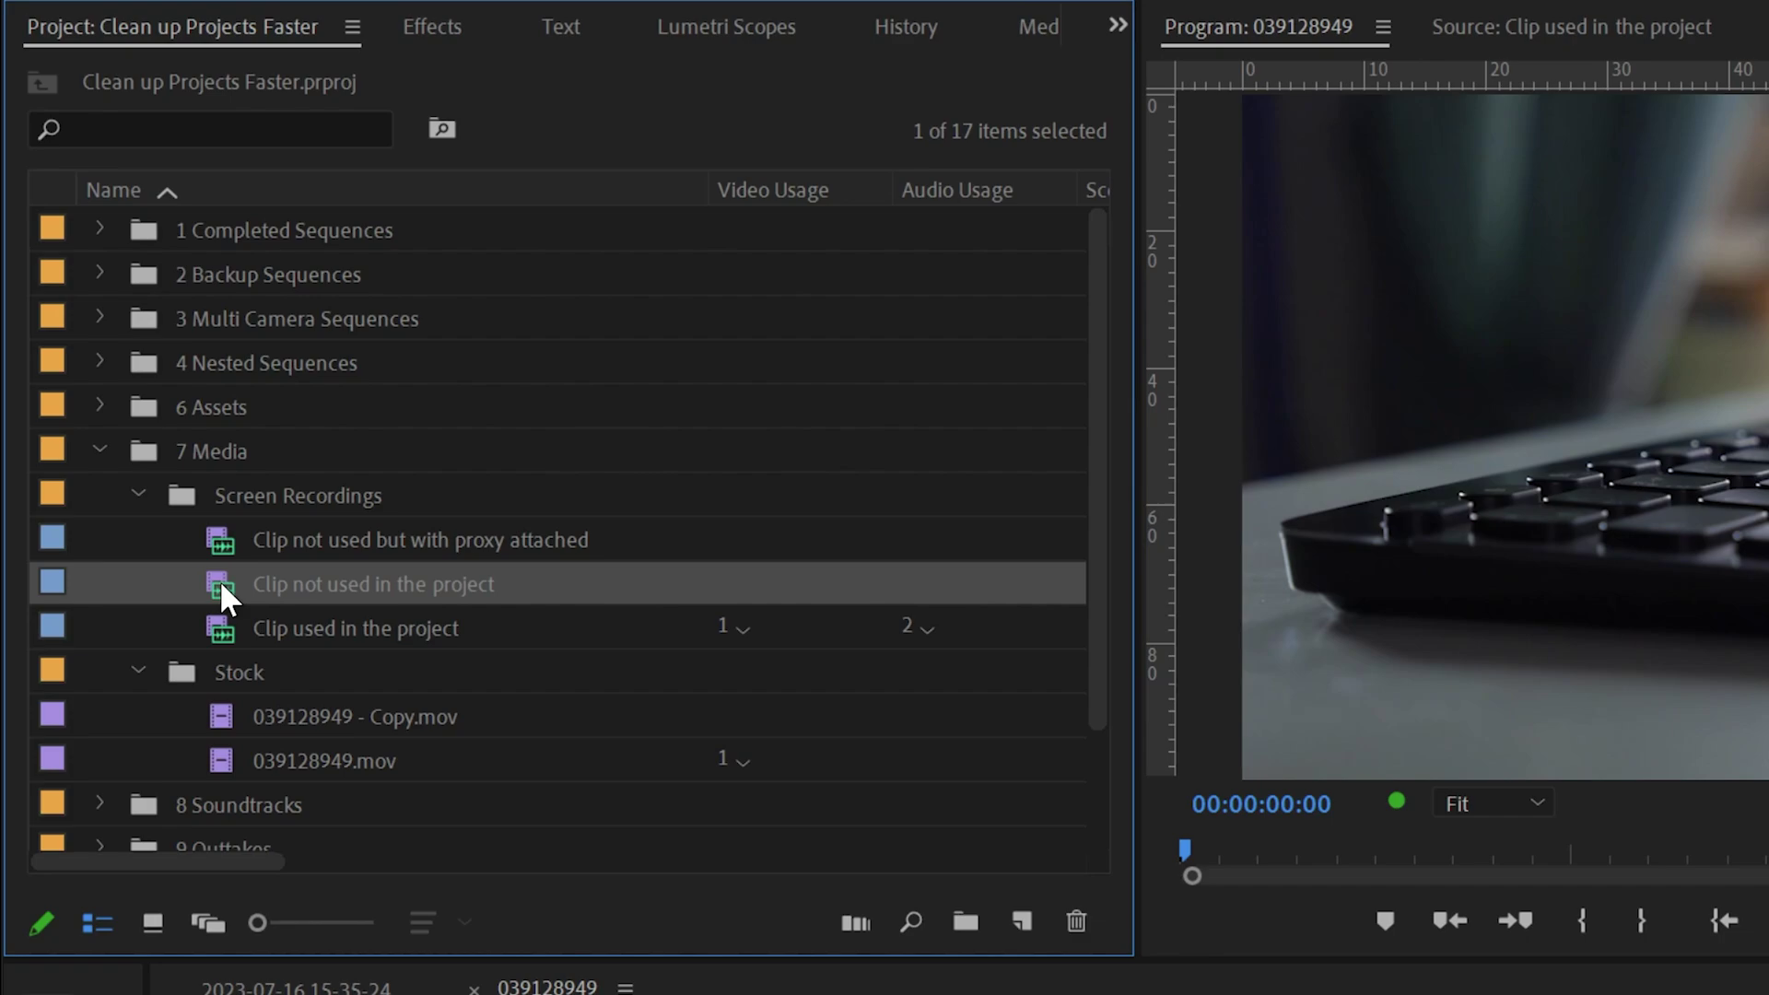
# Make the clip offline with Media Files Are Deleted, confirm both prompts, and remove it from the bin.
pyautogui.moveTo(223, 587)
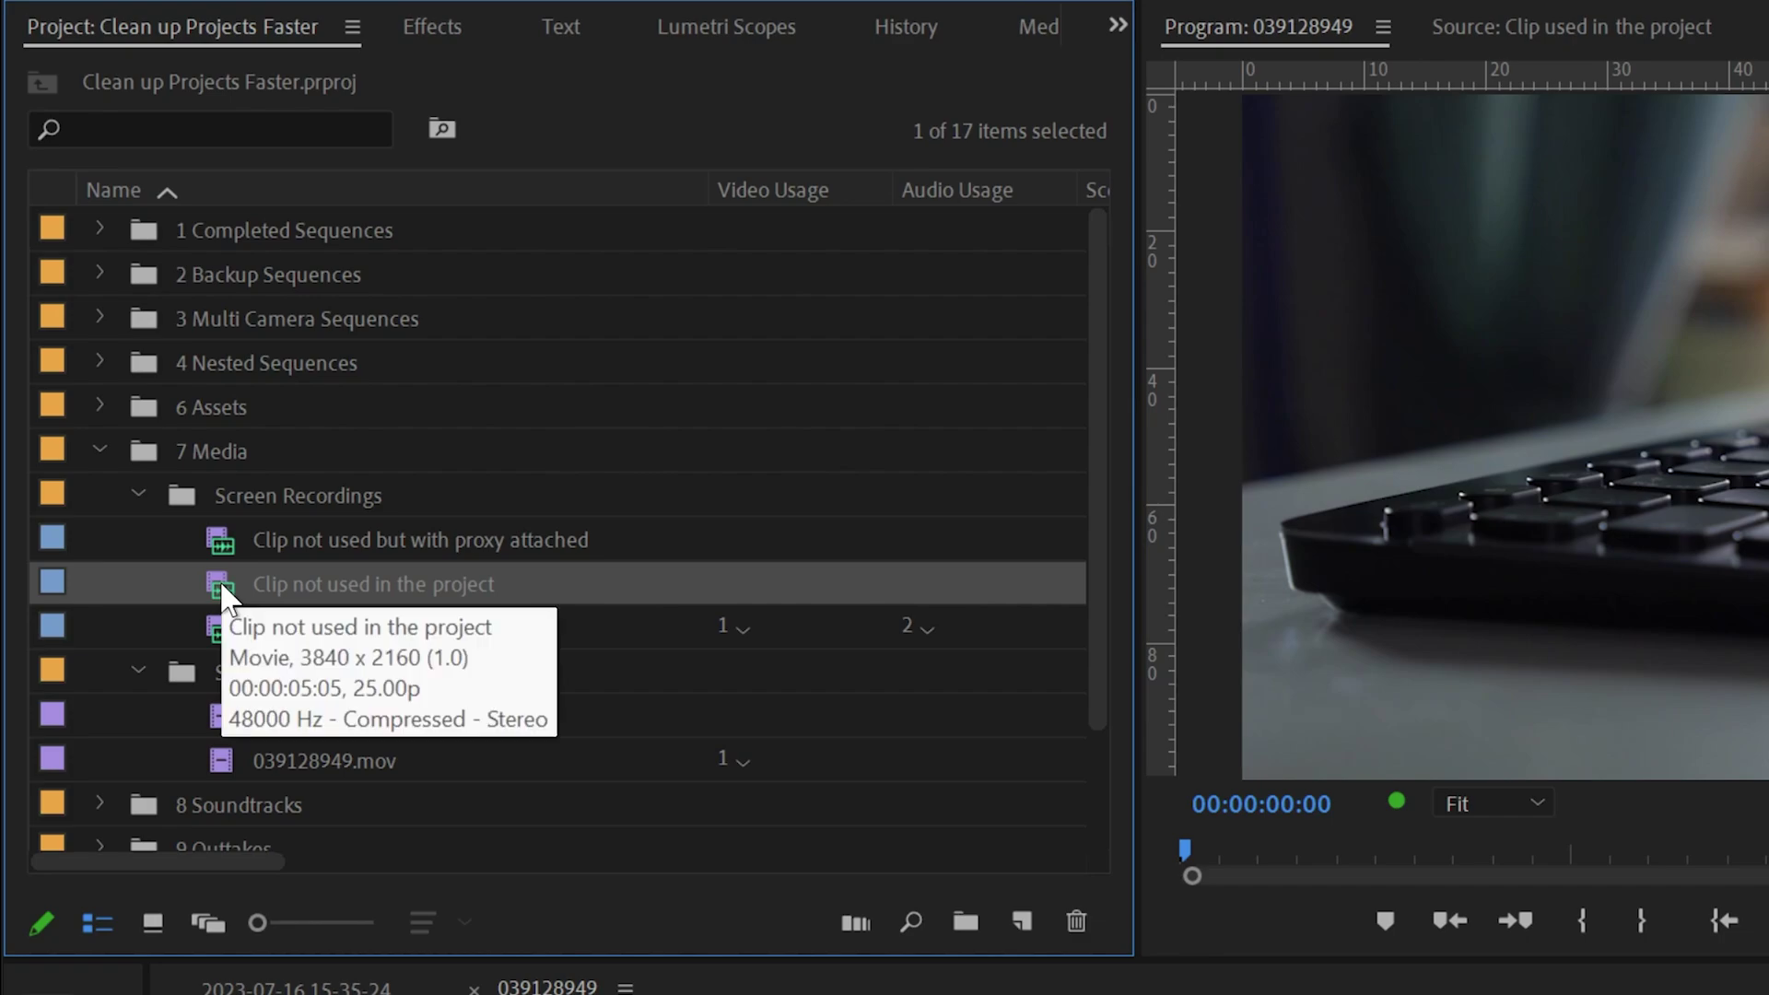
pyautogui.rightClick(220, 579)
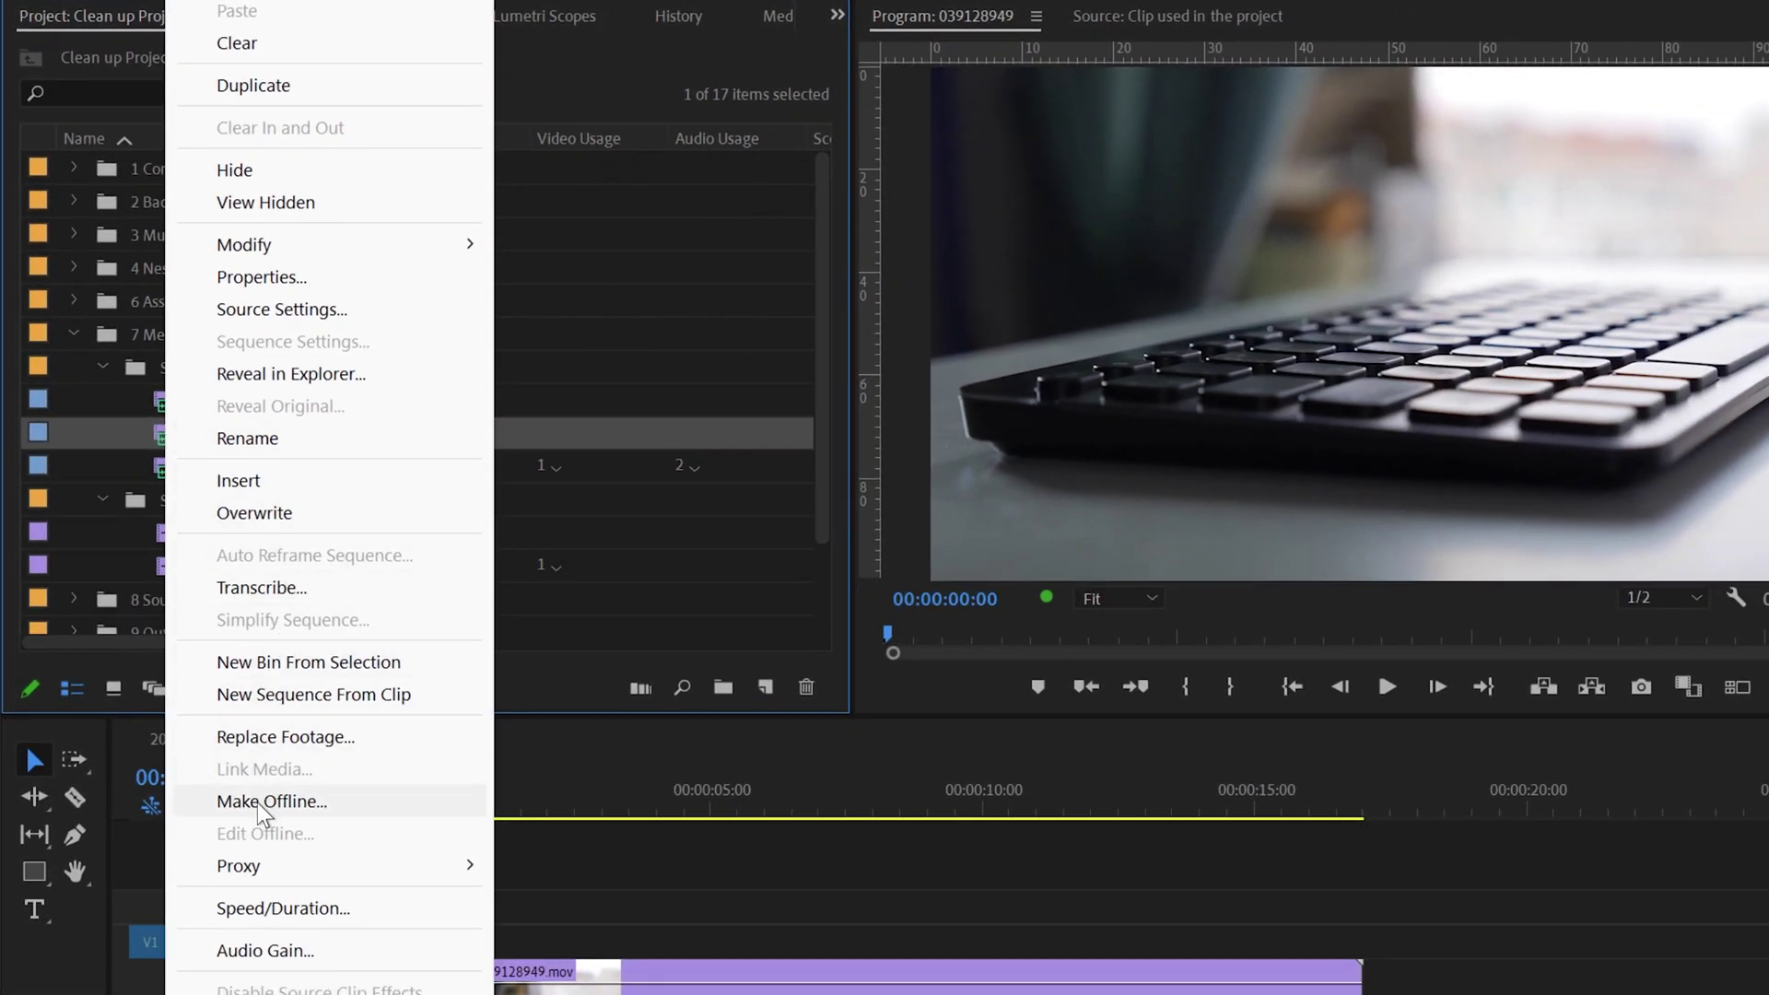
pyautogui.click(258, 801)
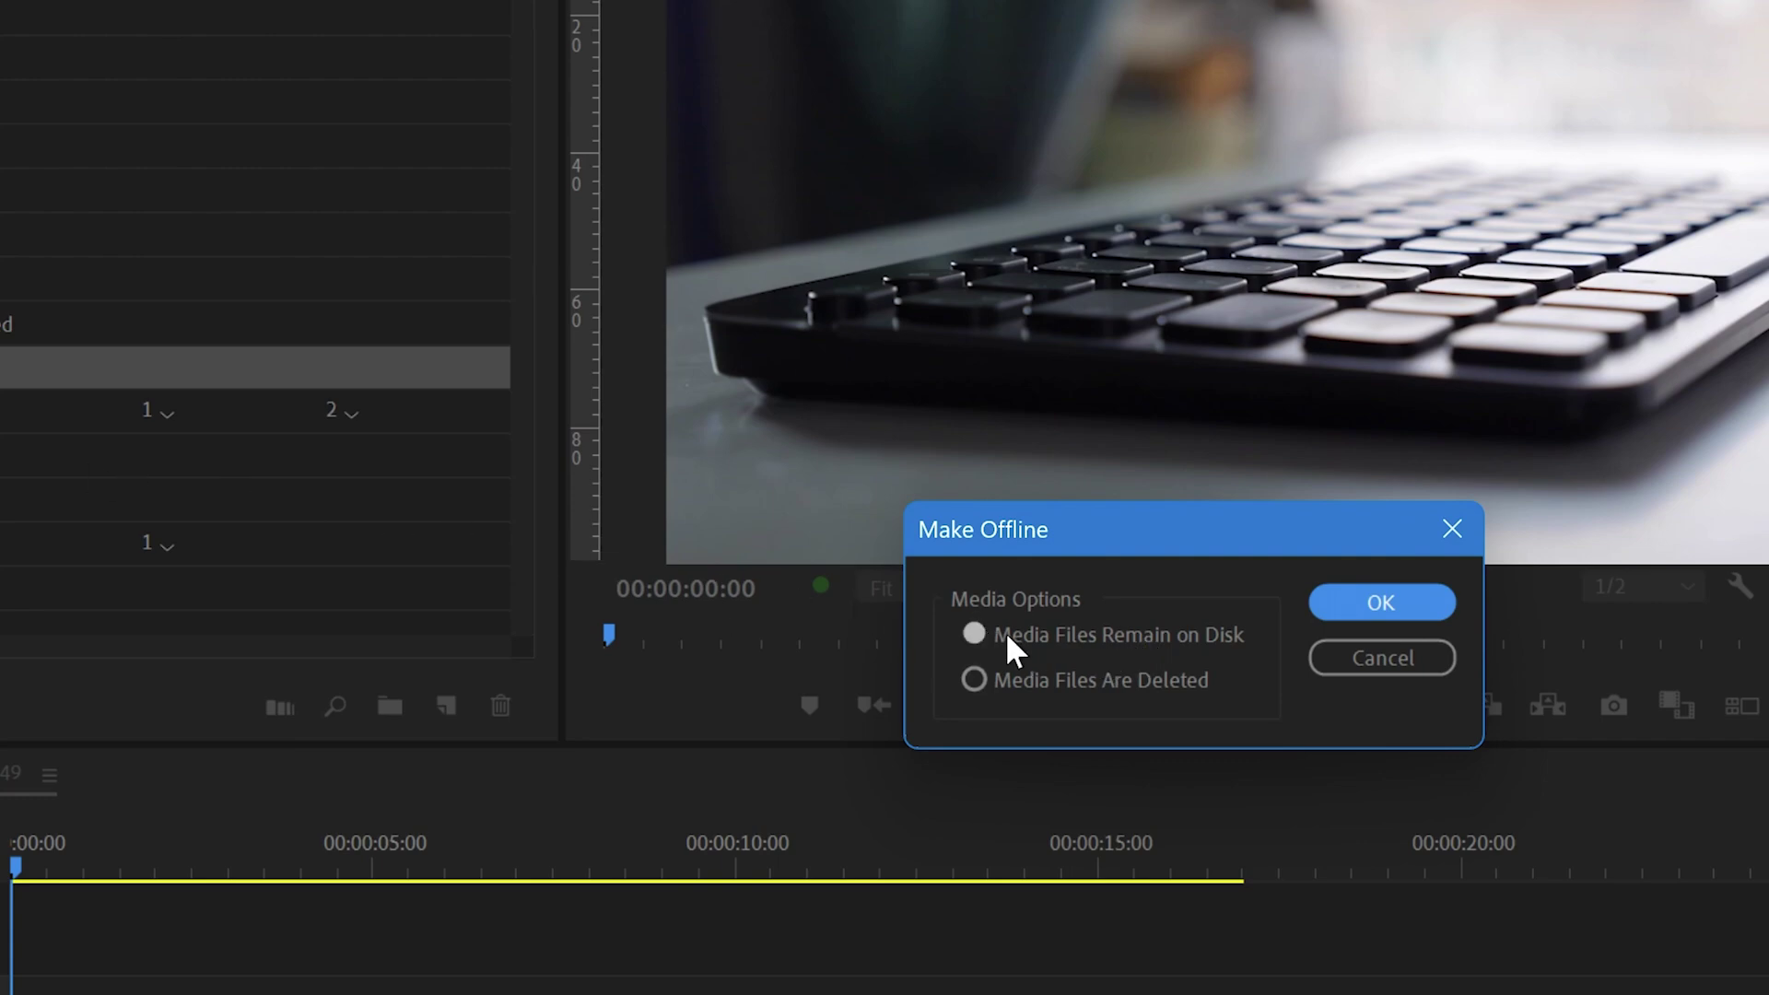
pyautogui.click(975, 681)
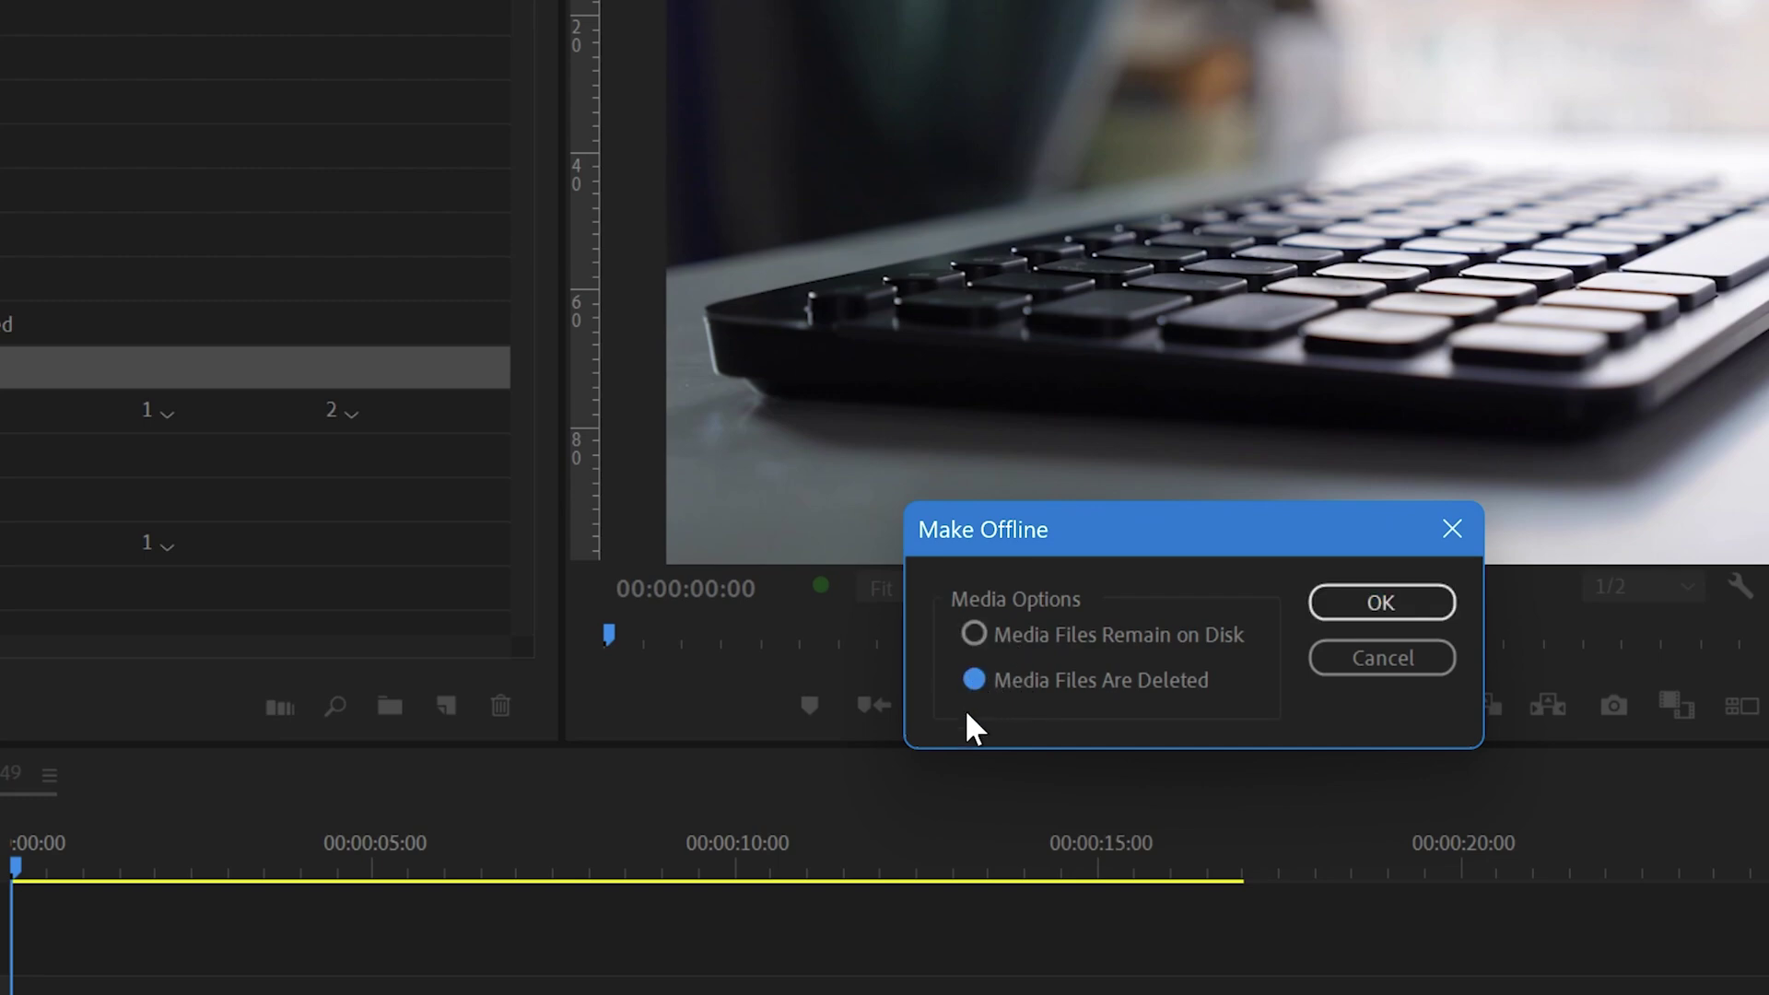
pyautogui.click(1382, 603)
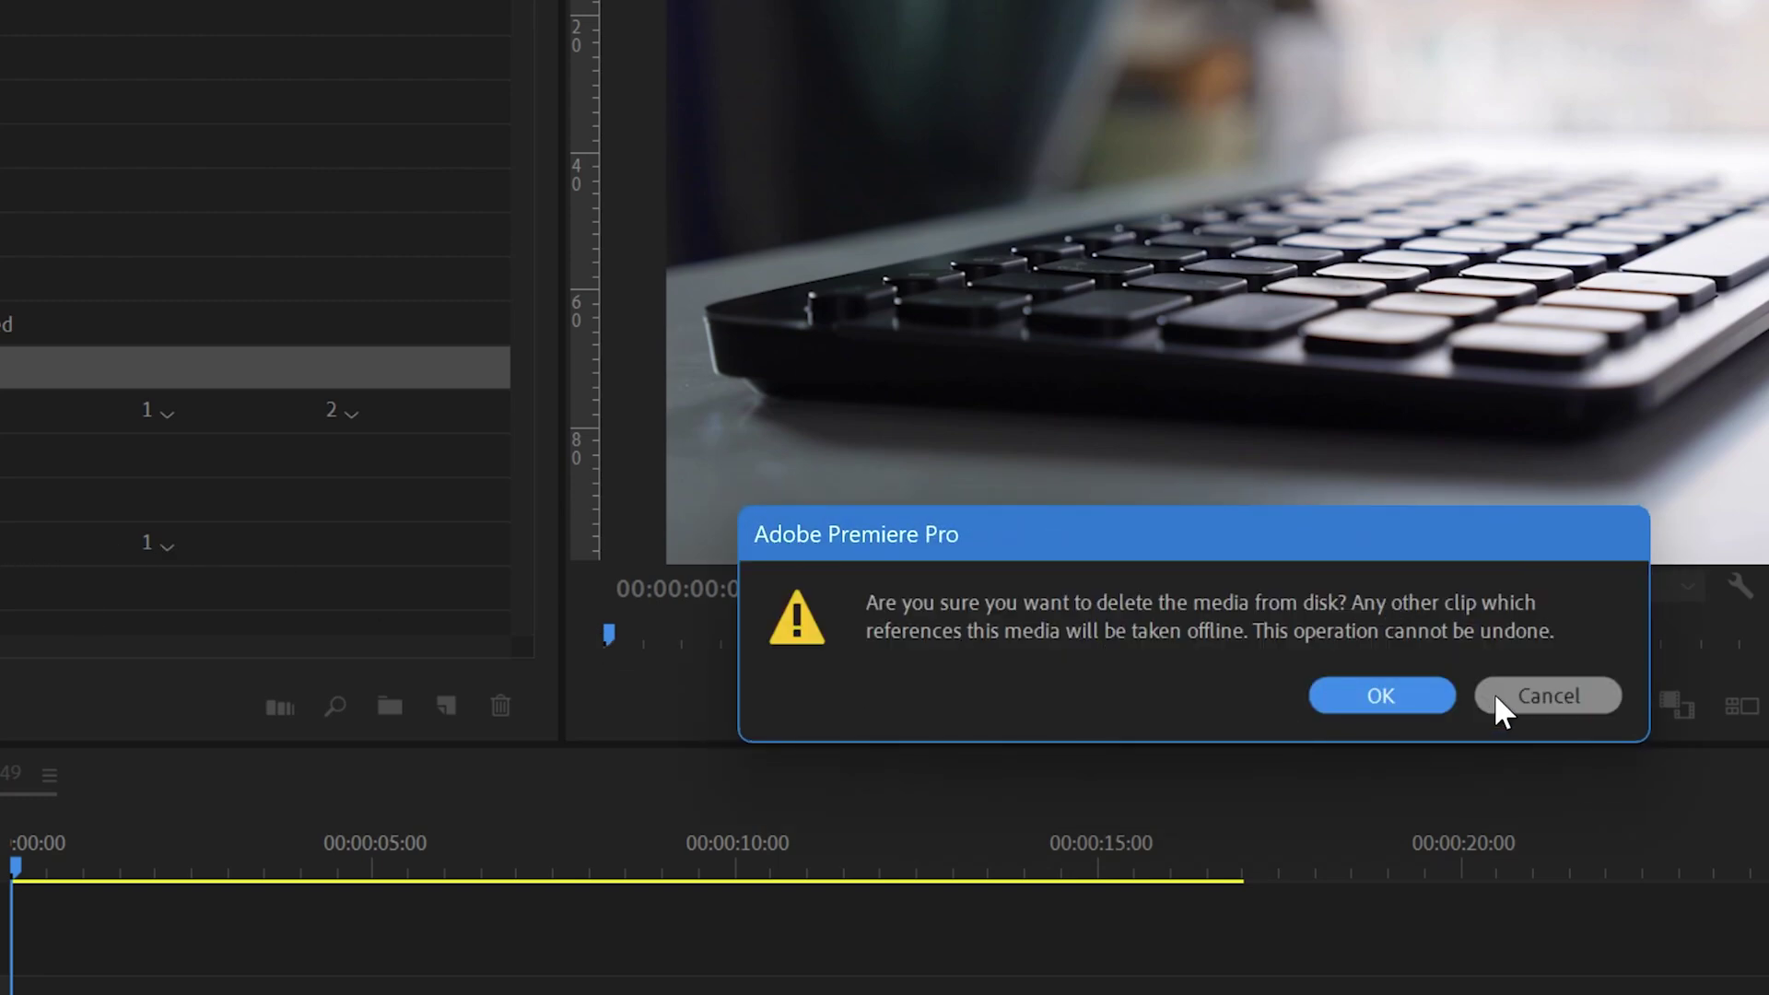
pyautogui.click(1390, 694)
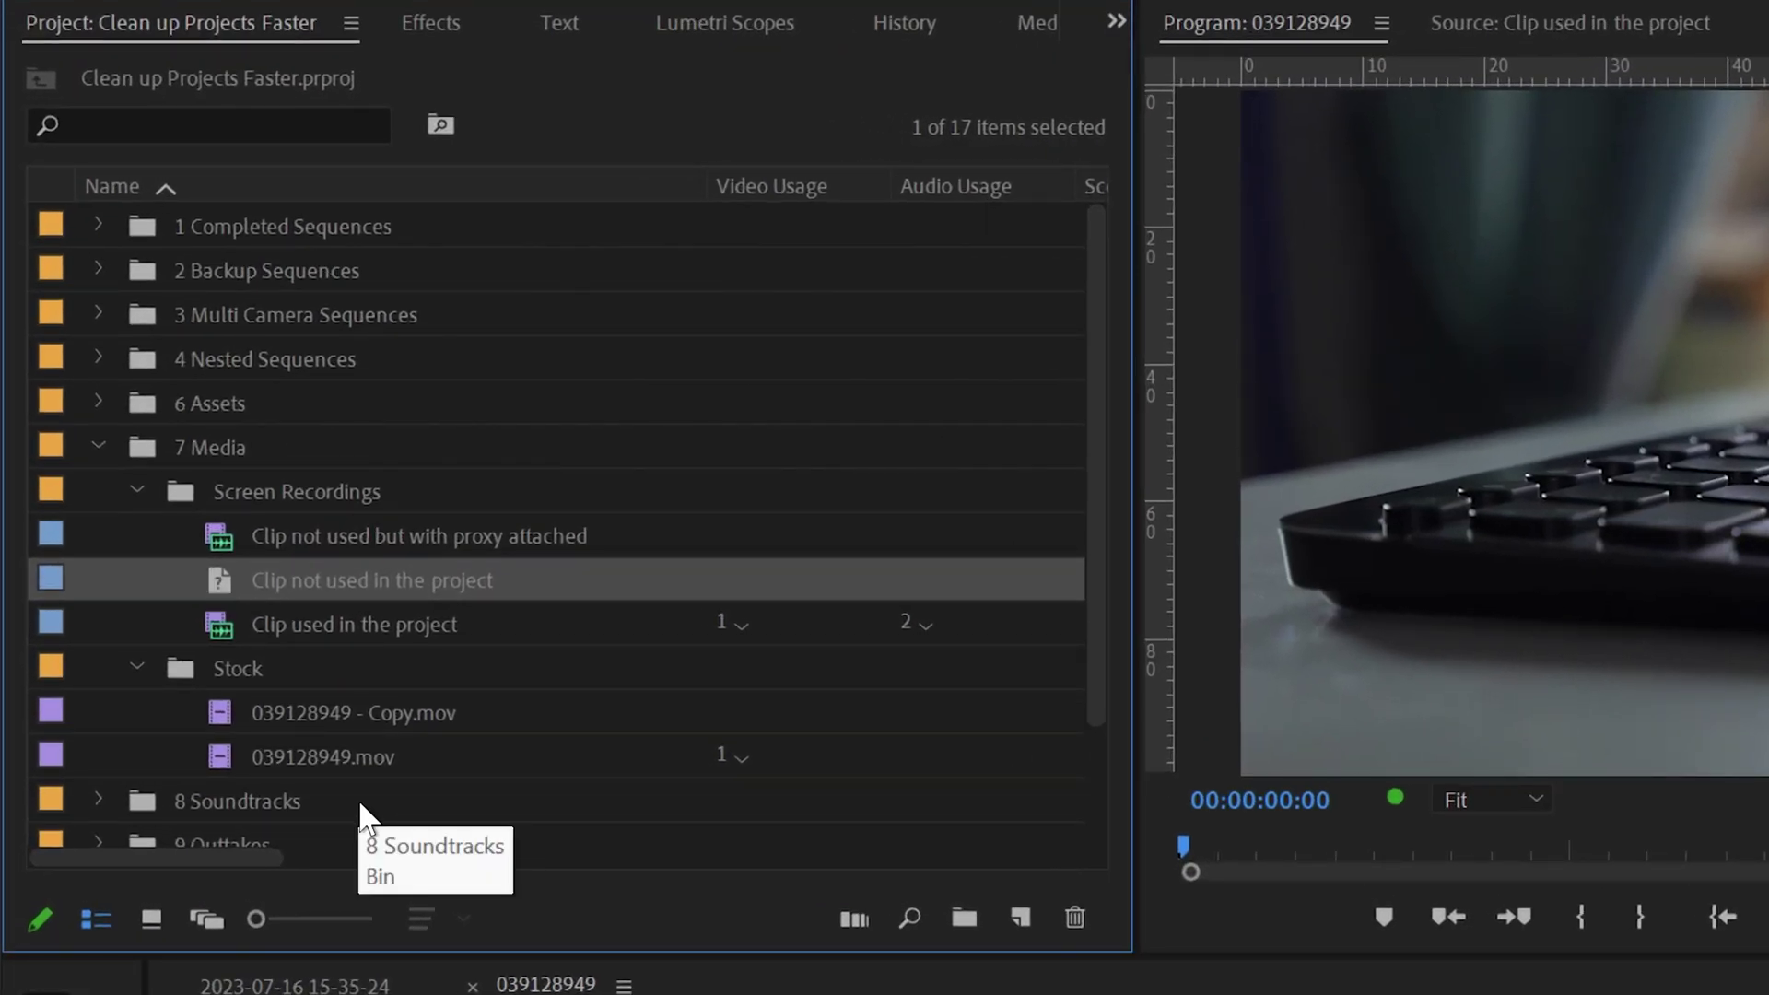
pyautogui.press('Delete')
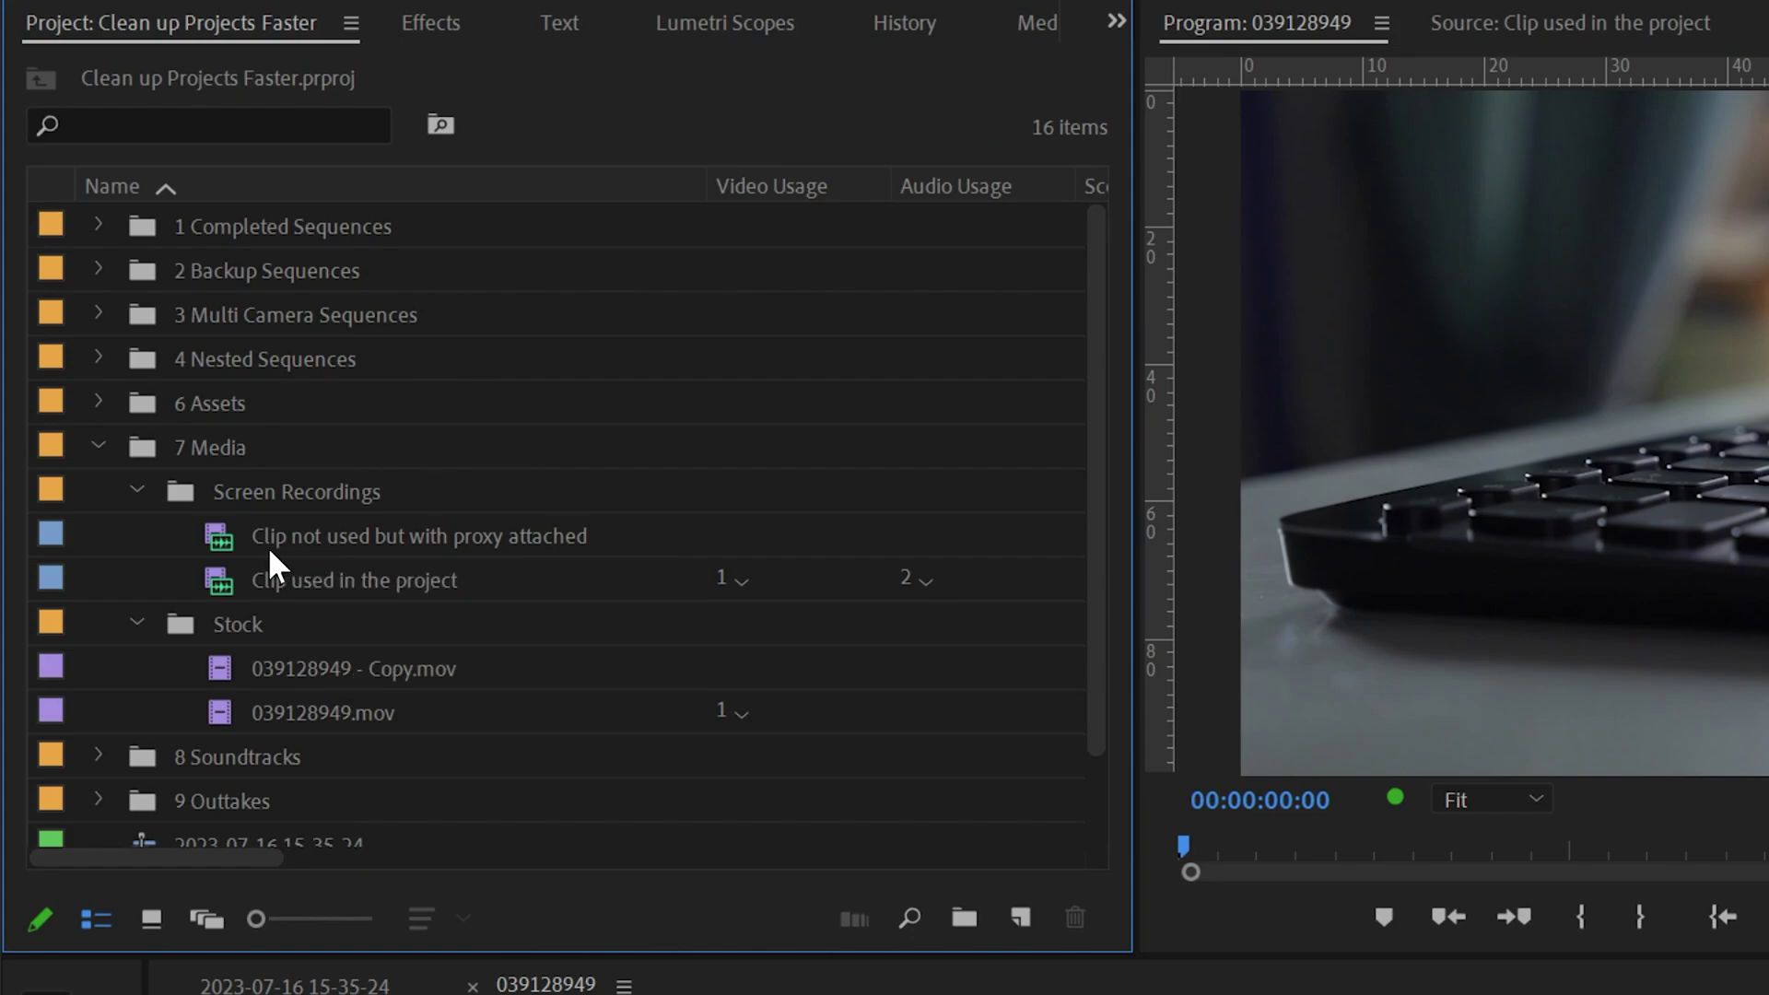
# Use Proxy > Reveal in Explorer on the unused proxy clip to open its Proxies folder.
pyautogui.click(215, 527)
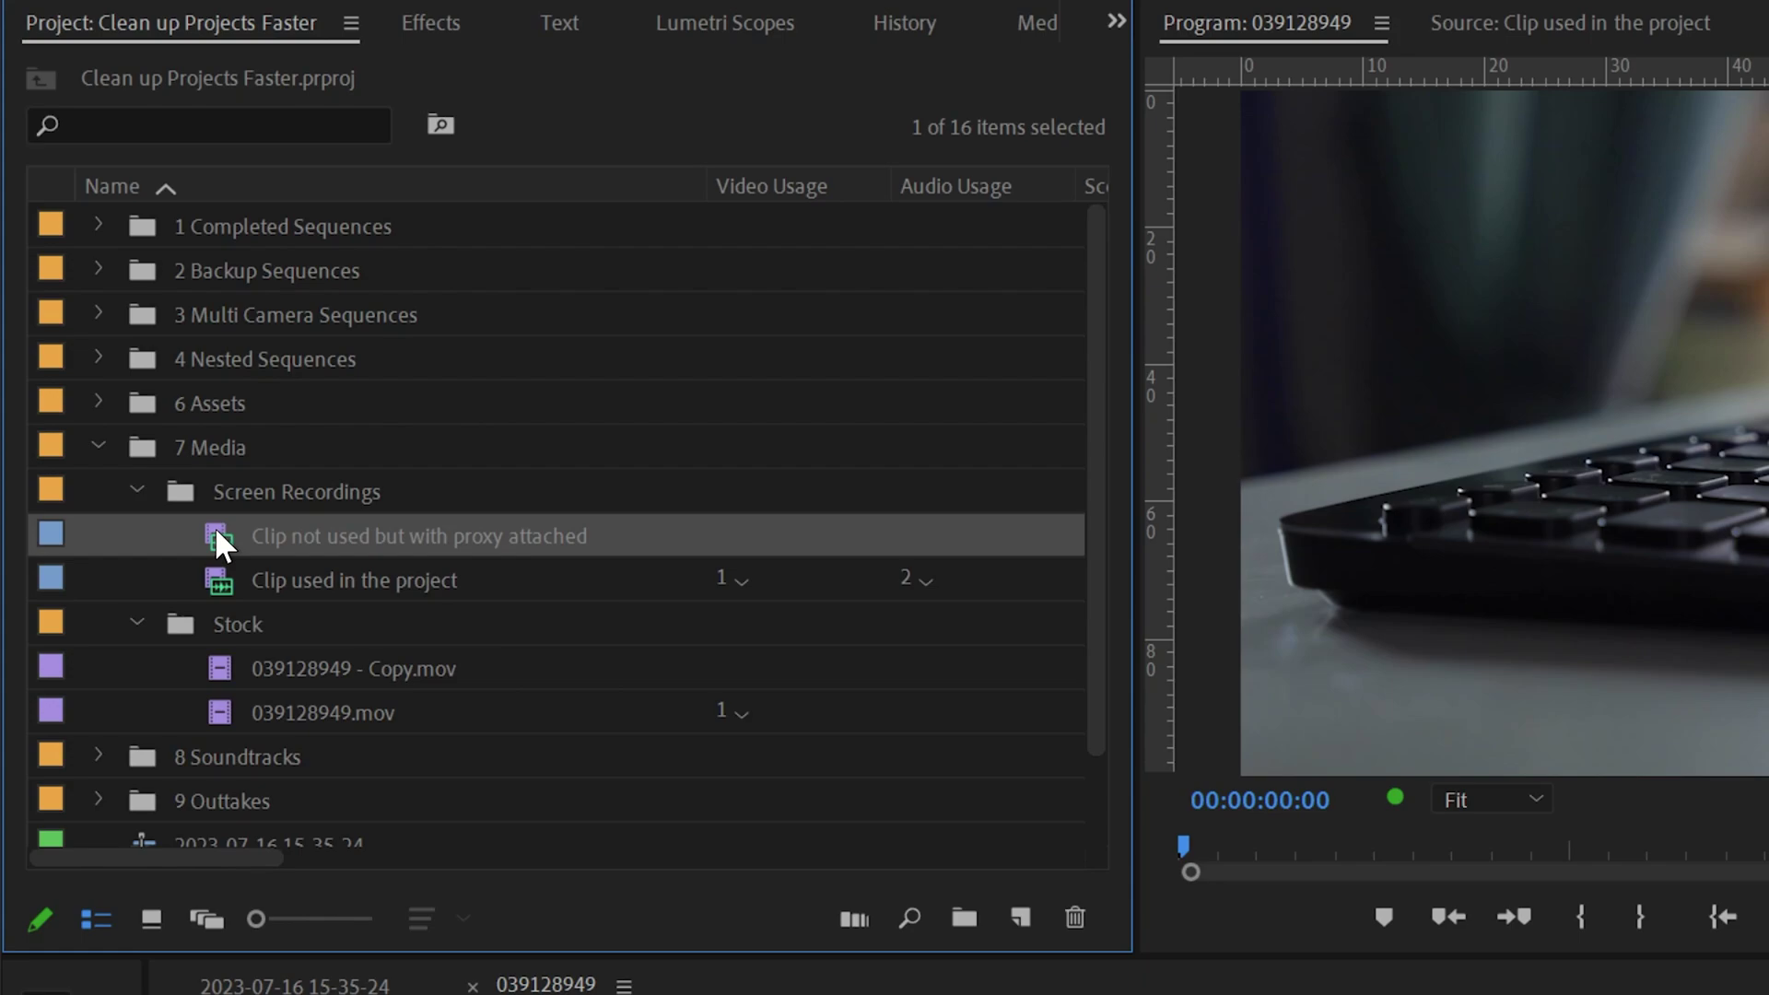
pyautogui.rightClick(214, 527)
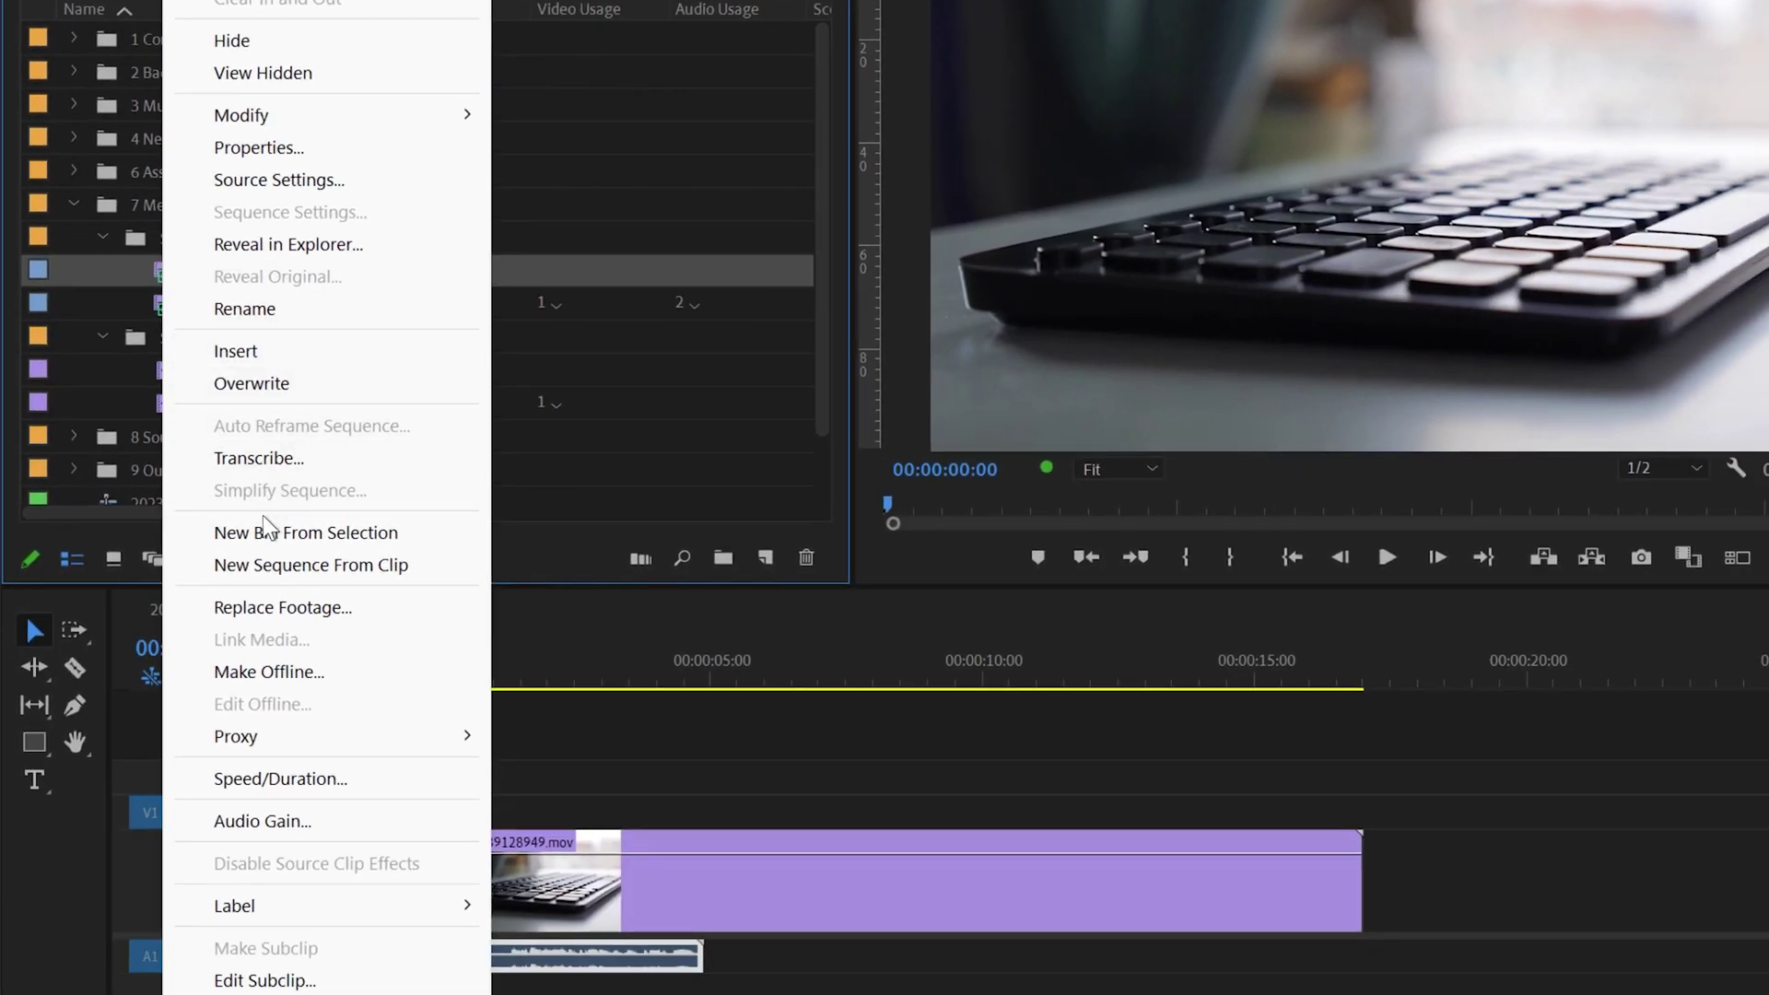
pyautogui.moveTo(261, 739)
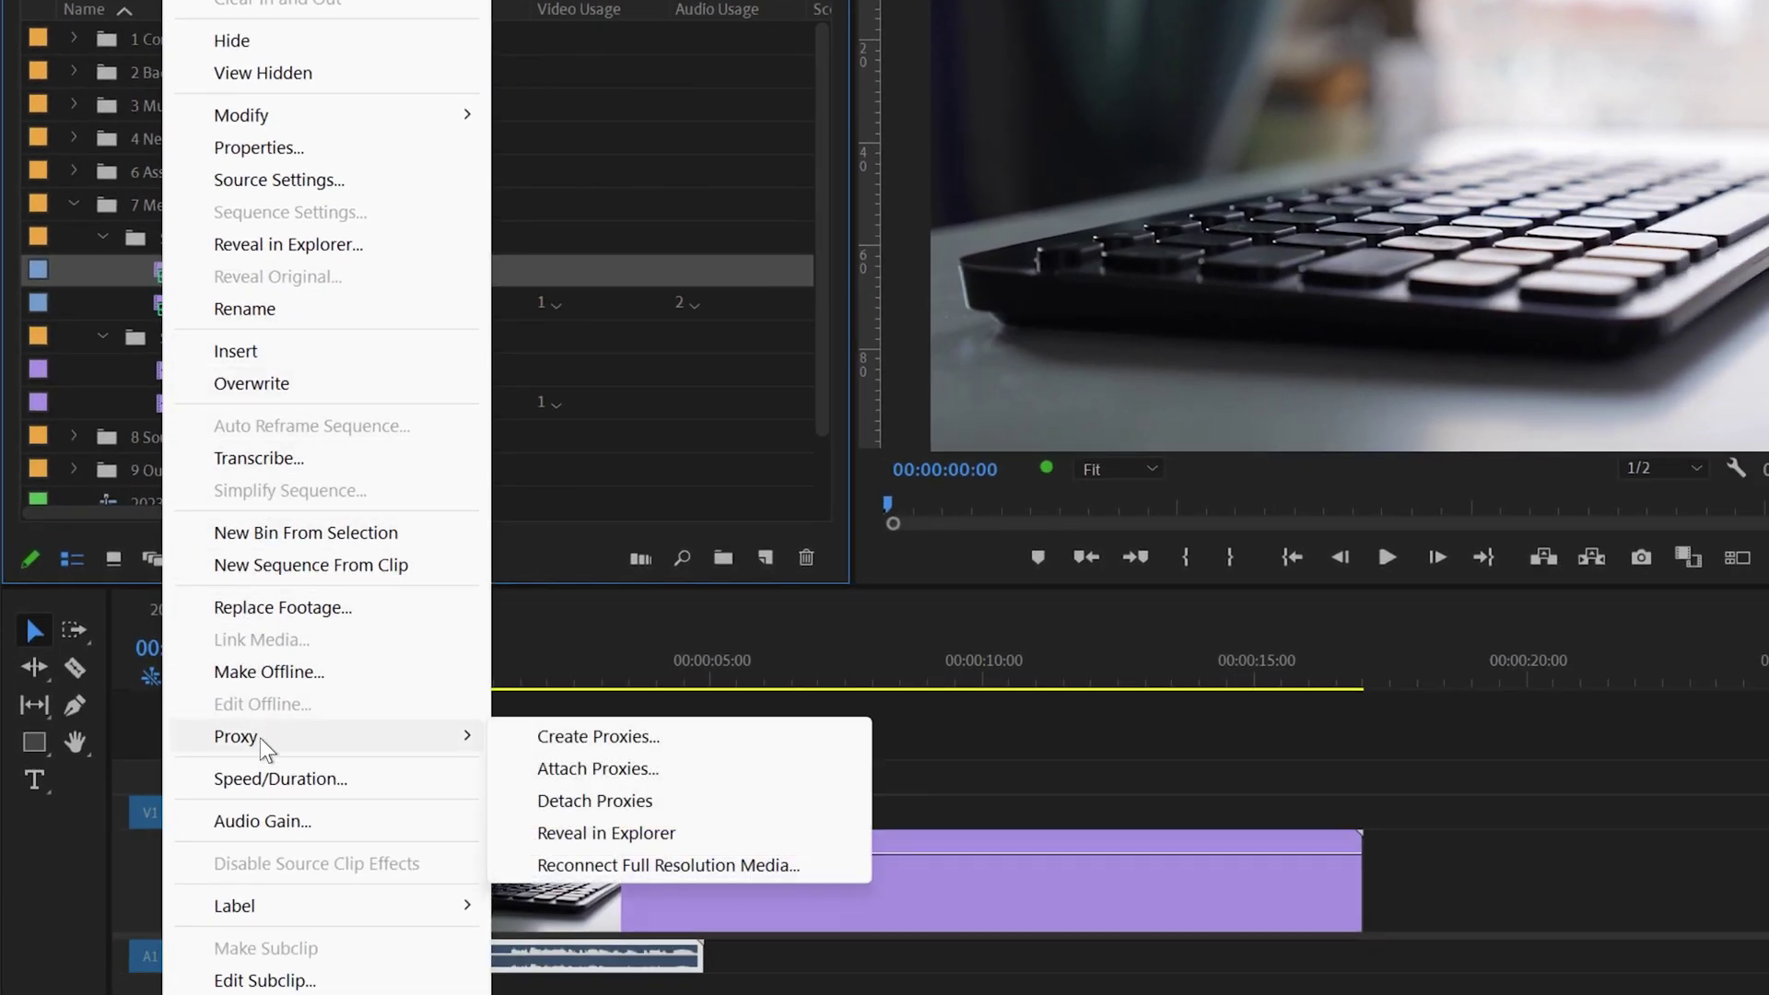
pyautogui.click(661, 834)
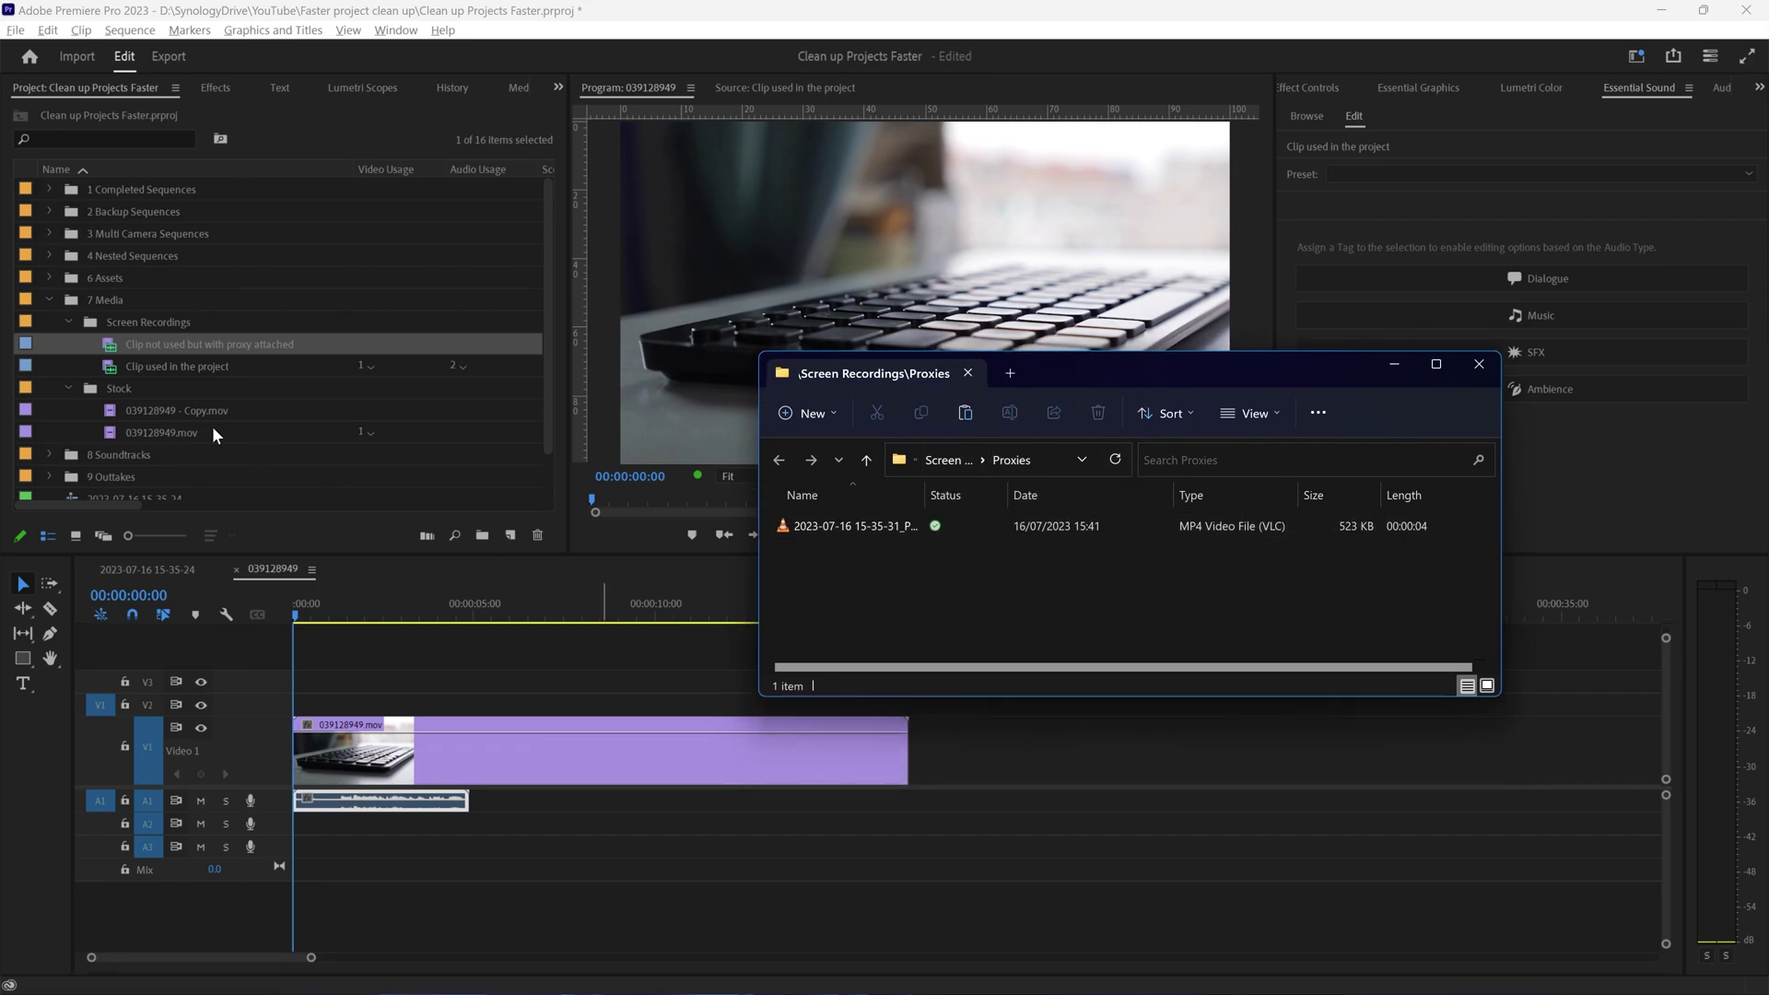
# Back in Premiere, apply Proxy > Detach Proxies to the unused screen-recording clip.
pyautogui.click(110, 351)
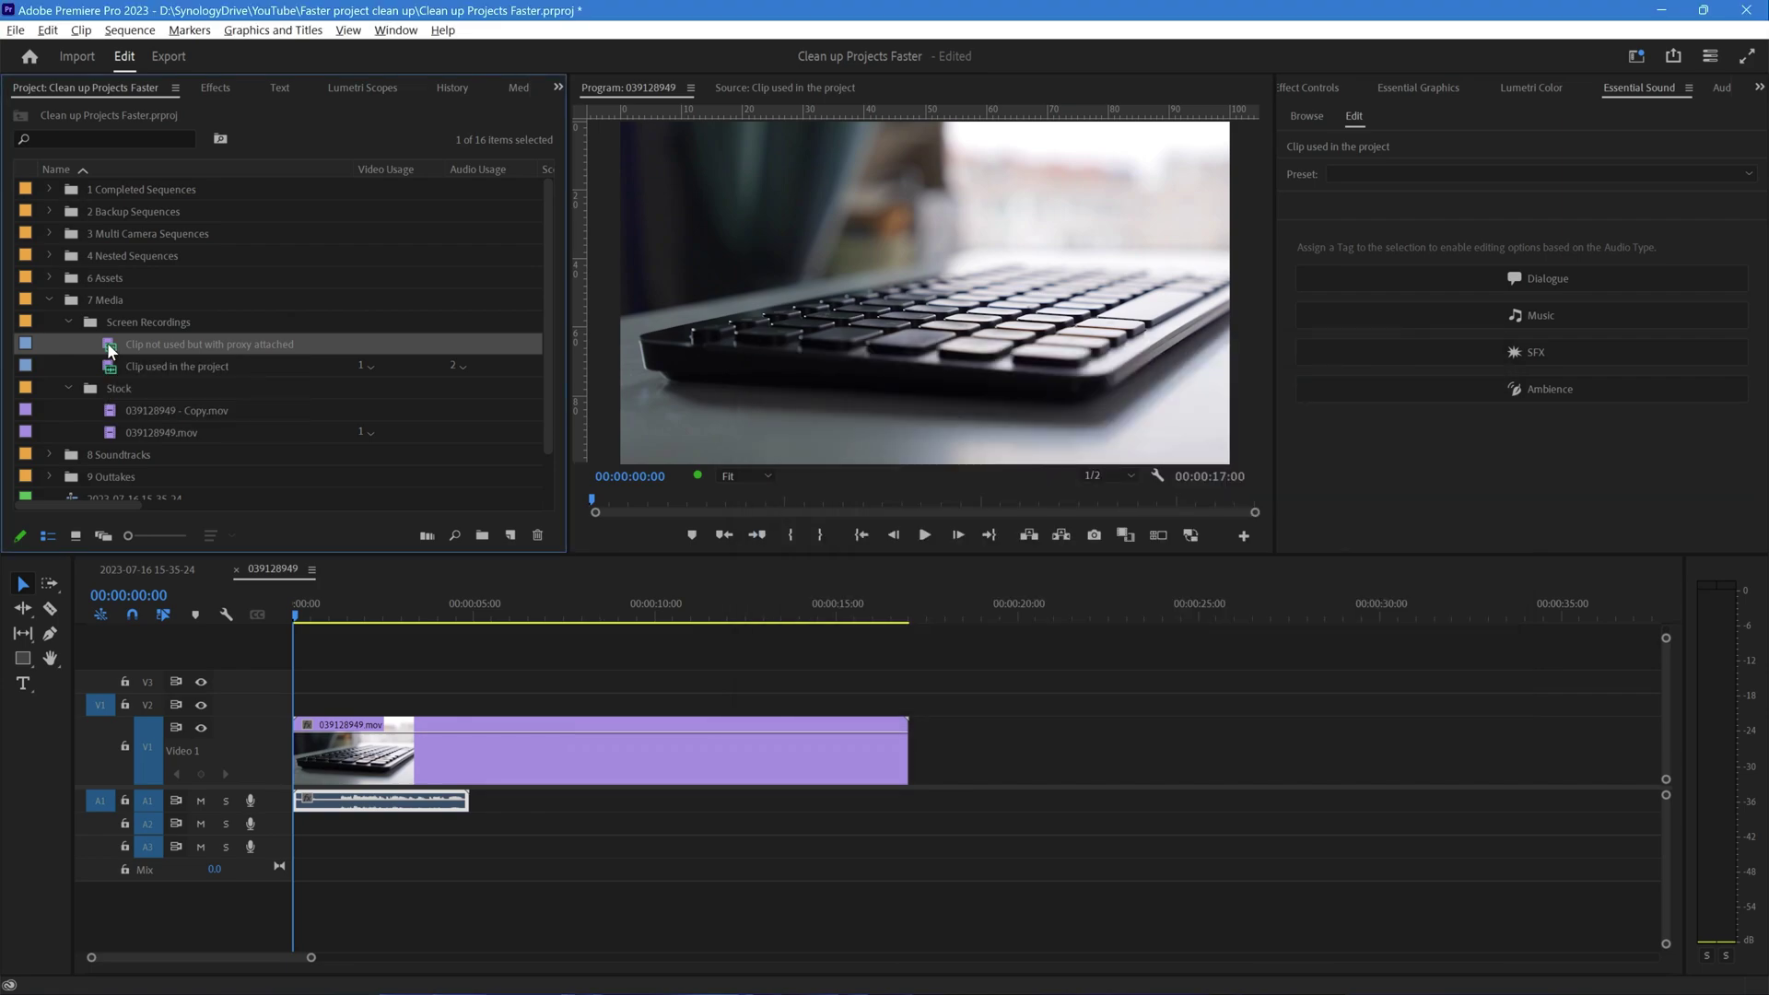
pyautogui.rightClick(110, 348)
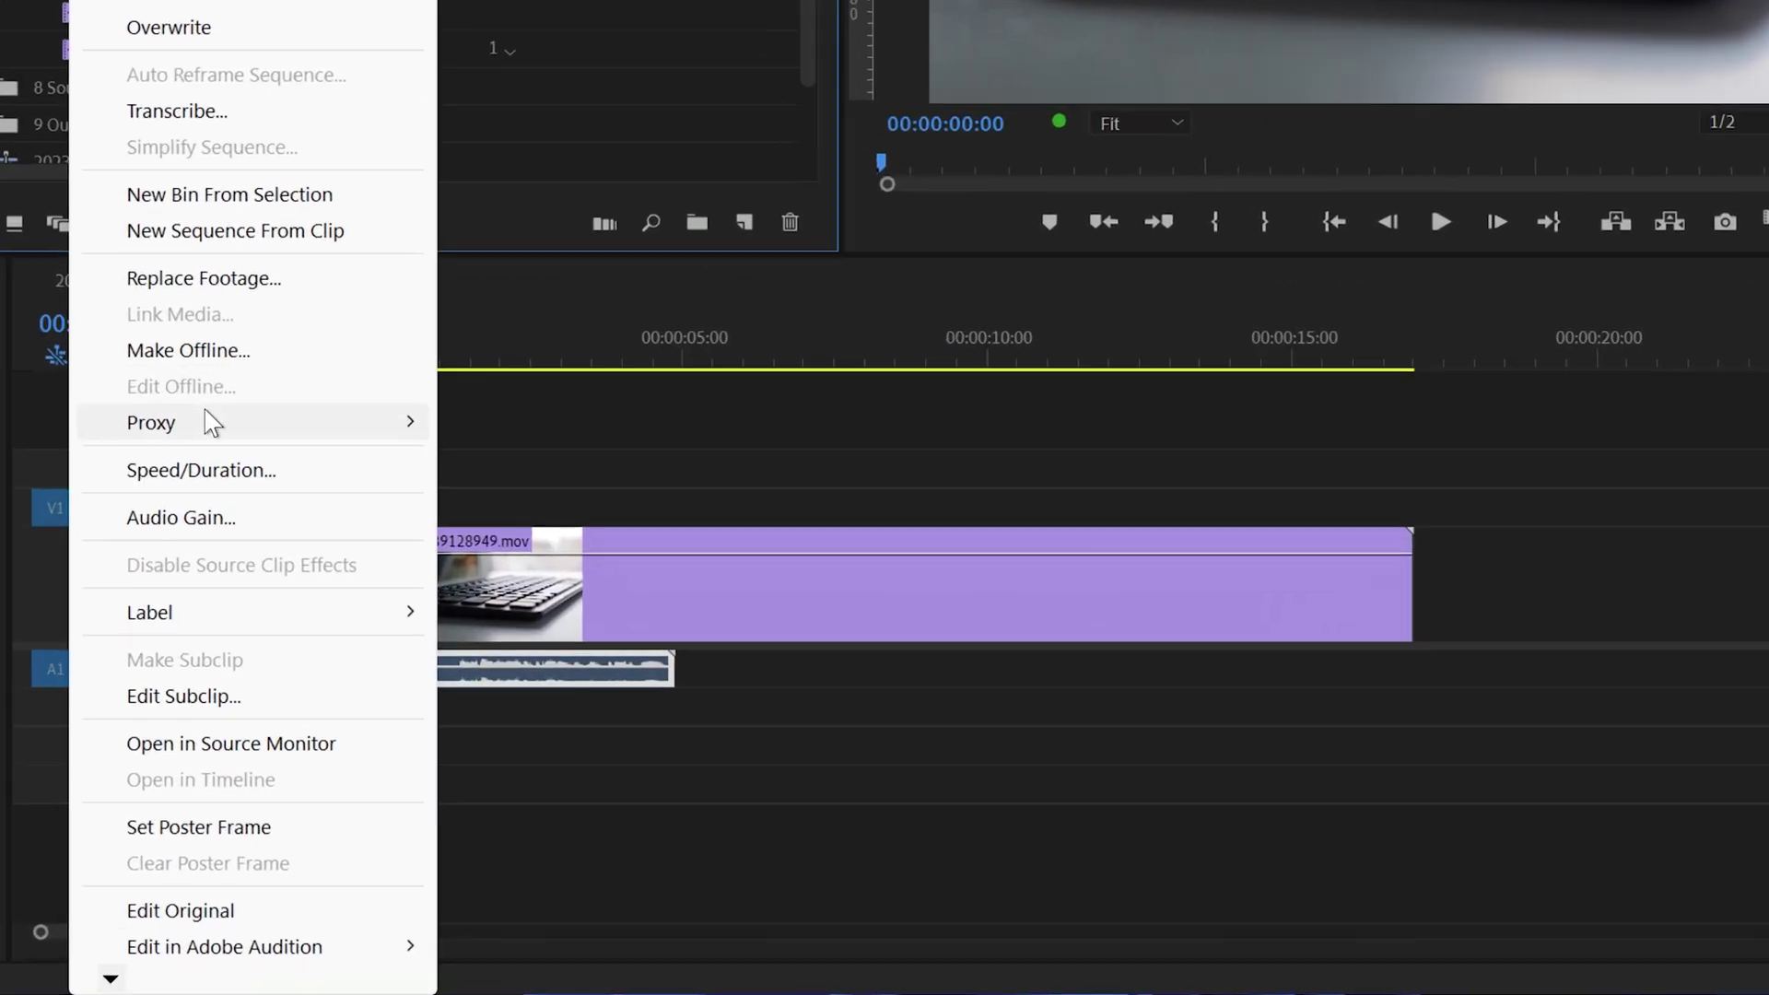
pyautogui.moveTo(212, 424)
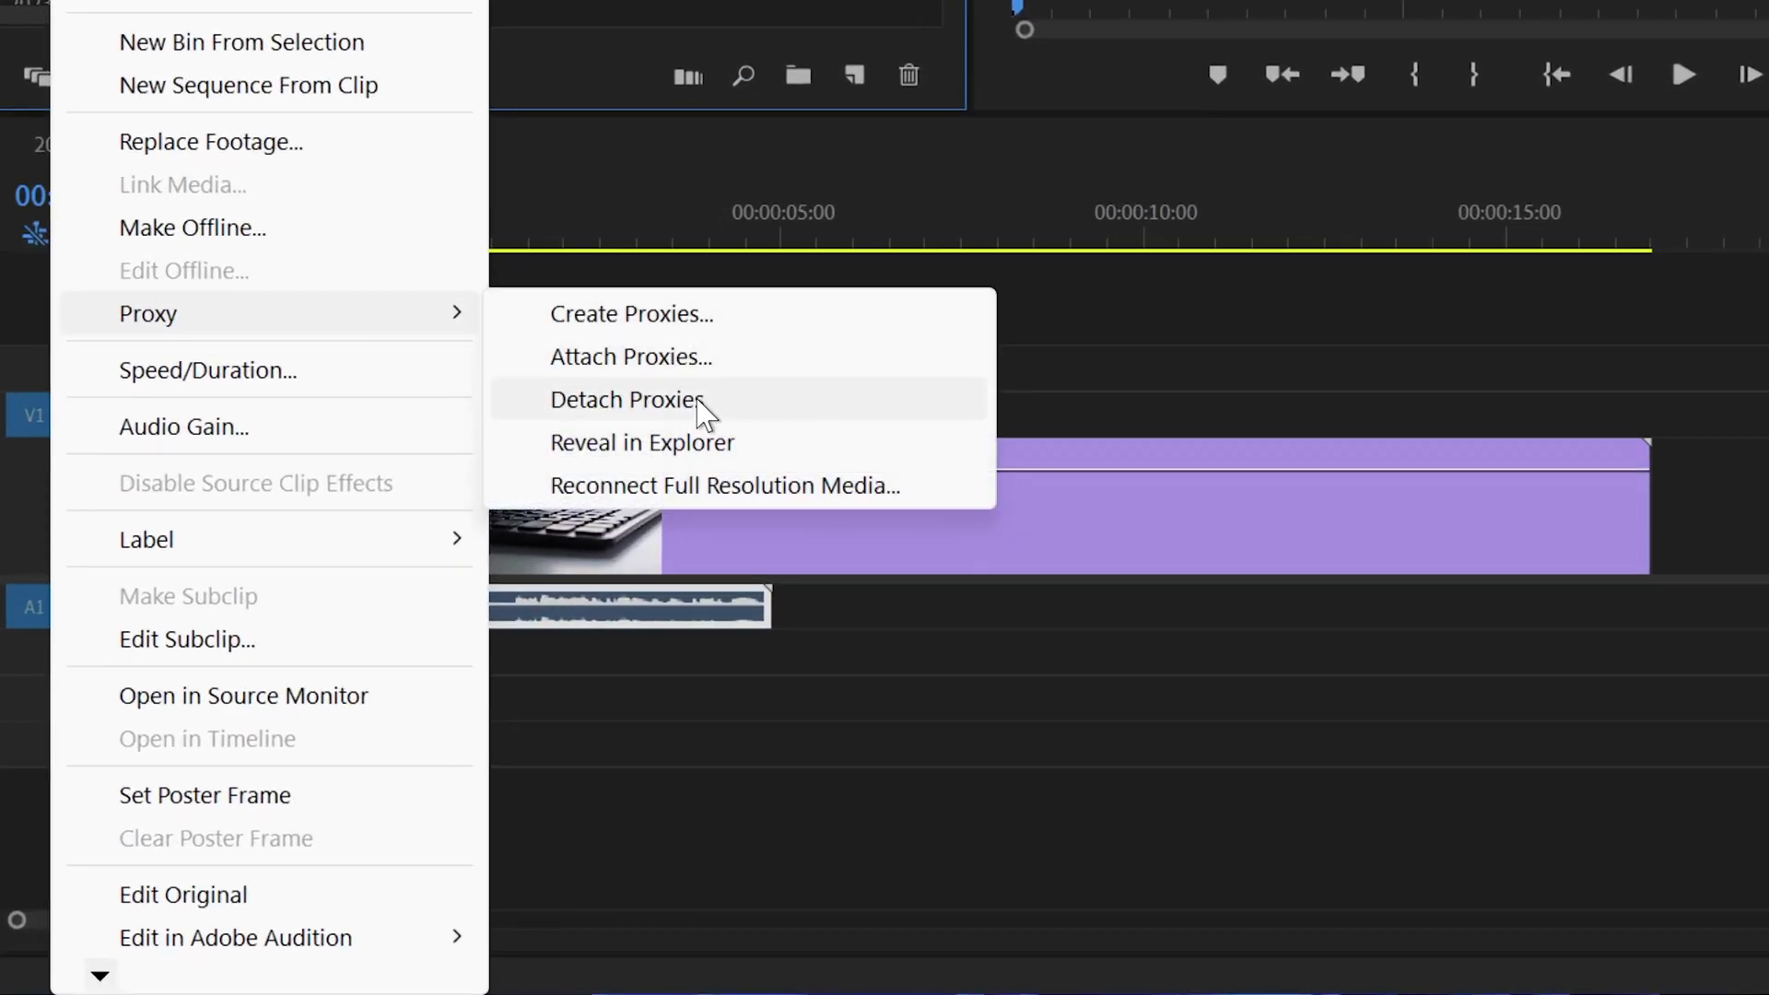
pyautogui.click(681, 402)
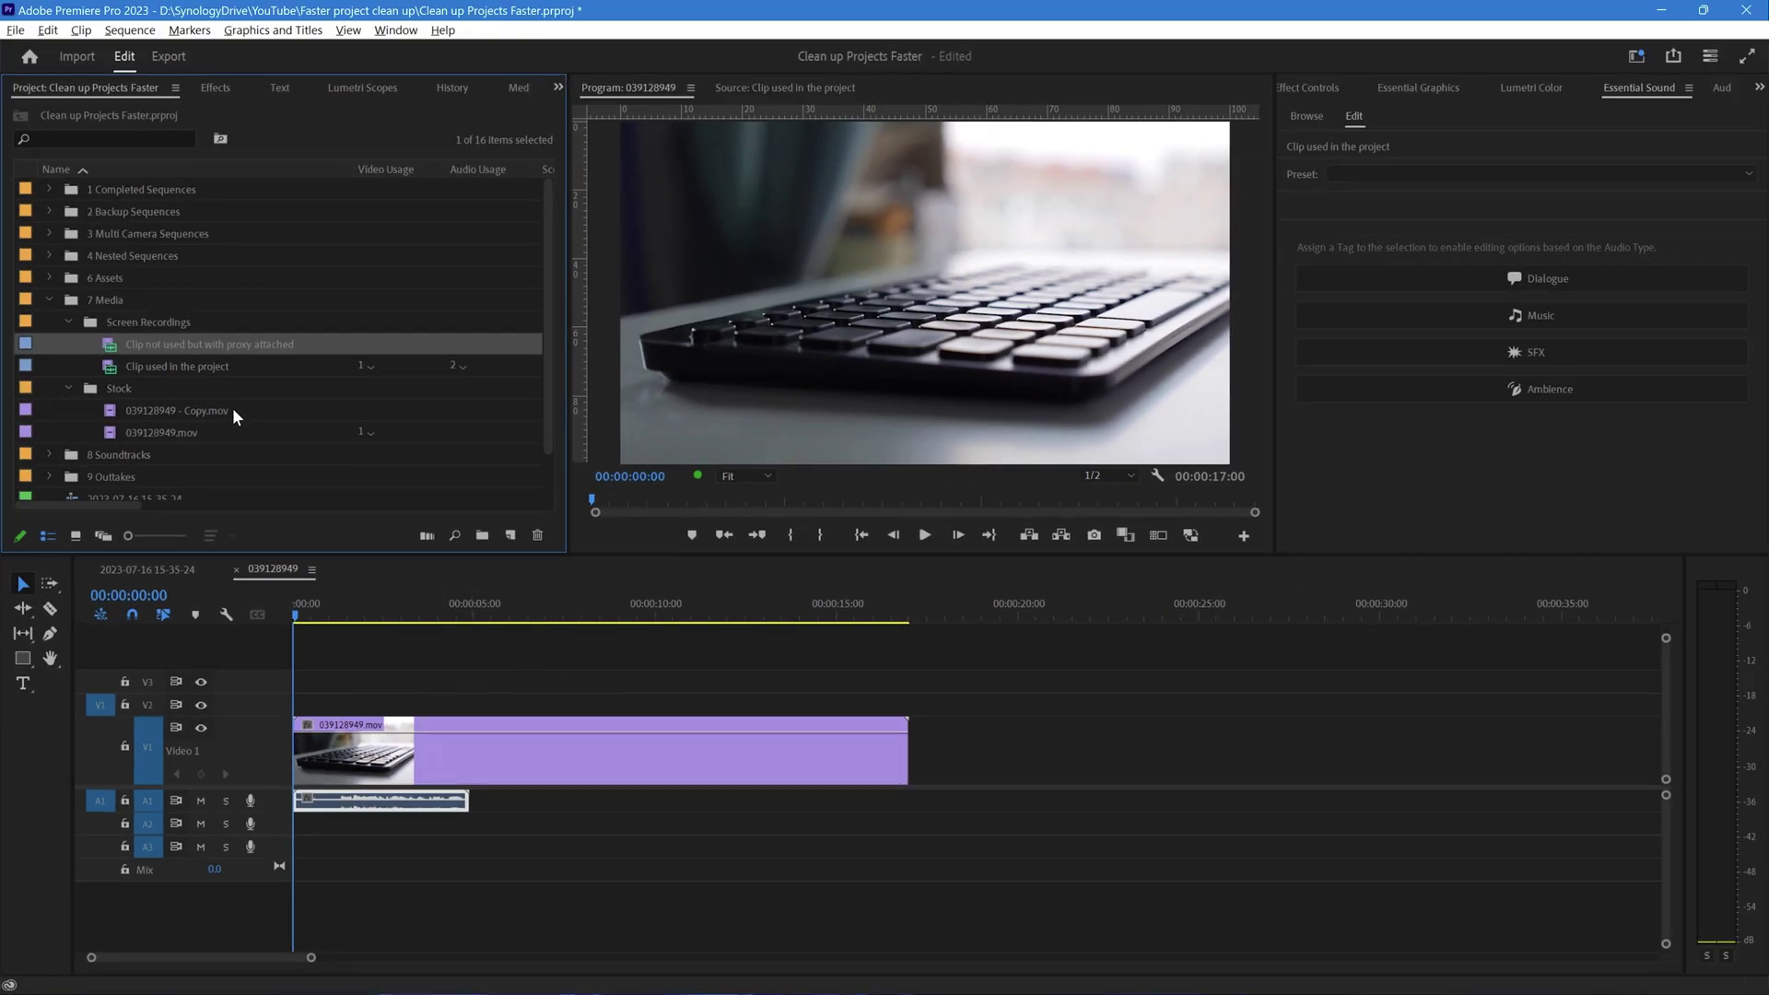
# Delete the 523 KB proxy MP4 from the Proxies folder and close the Explorer window.
pyautogui.moveTo(131, 501); pyautogui.dragTo(84, 516)
pyautogui.hotkey('alt', 'Tab')
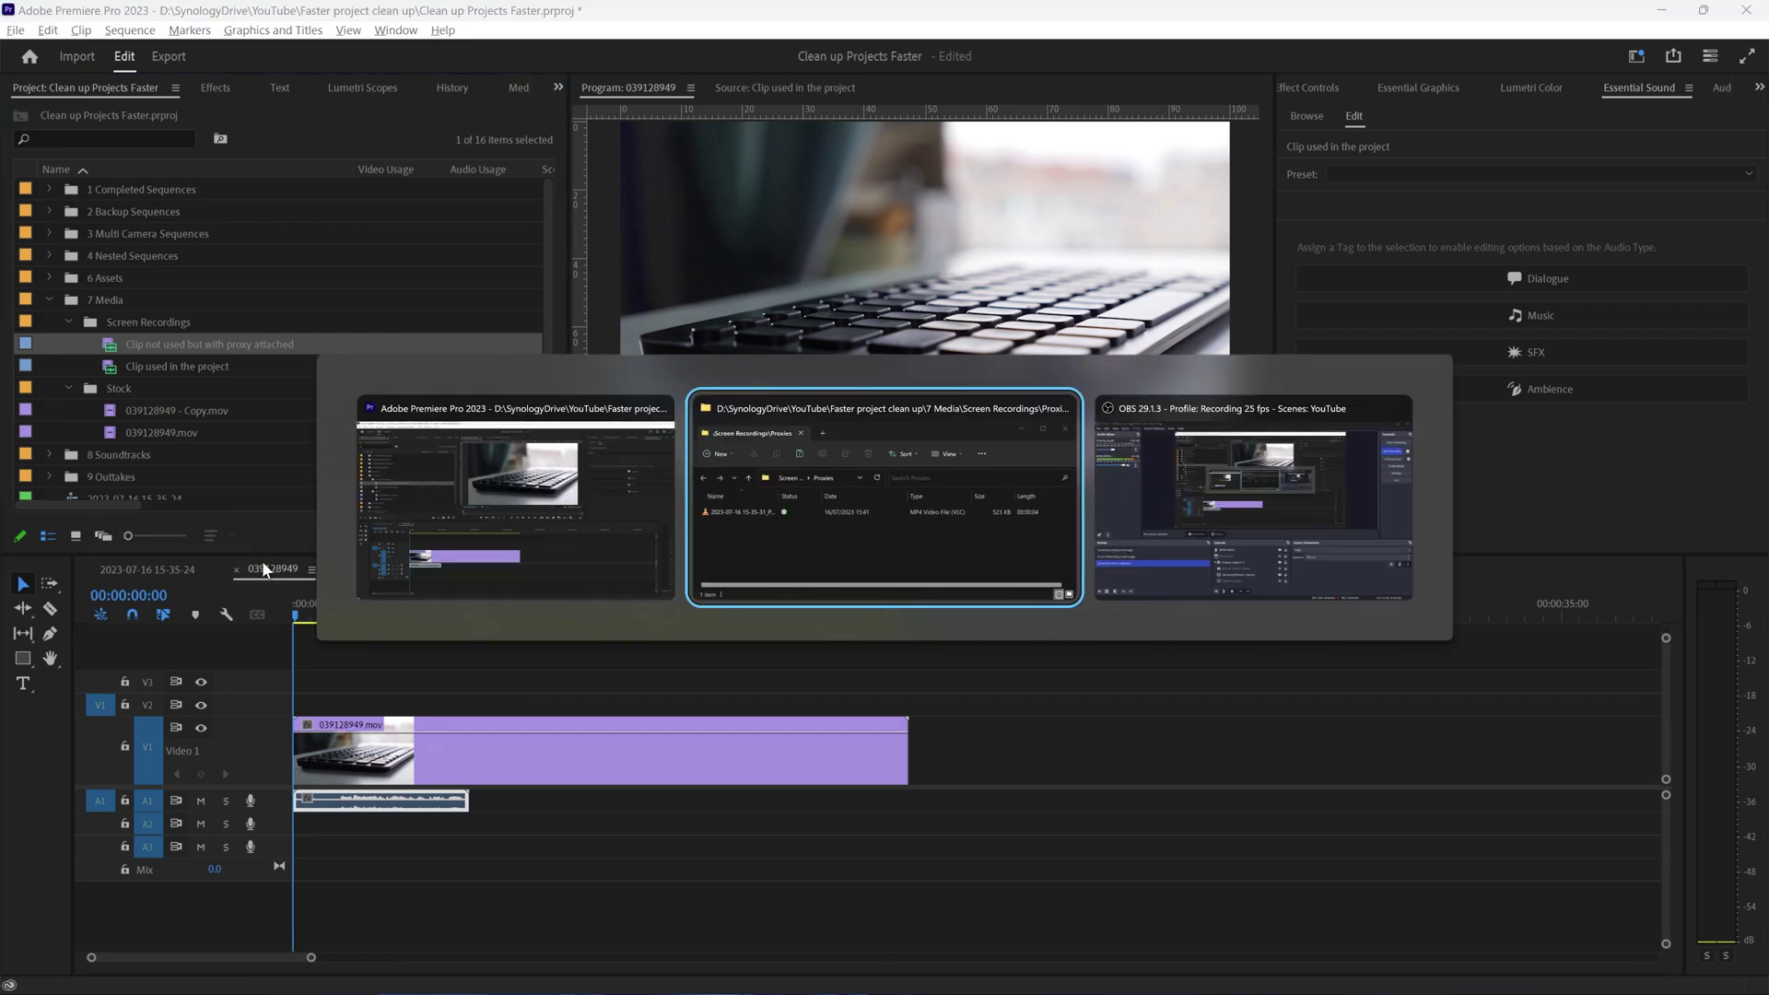
pyautogui.click(840, 535)
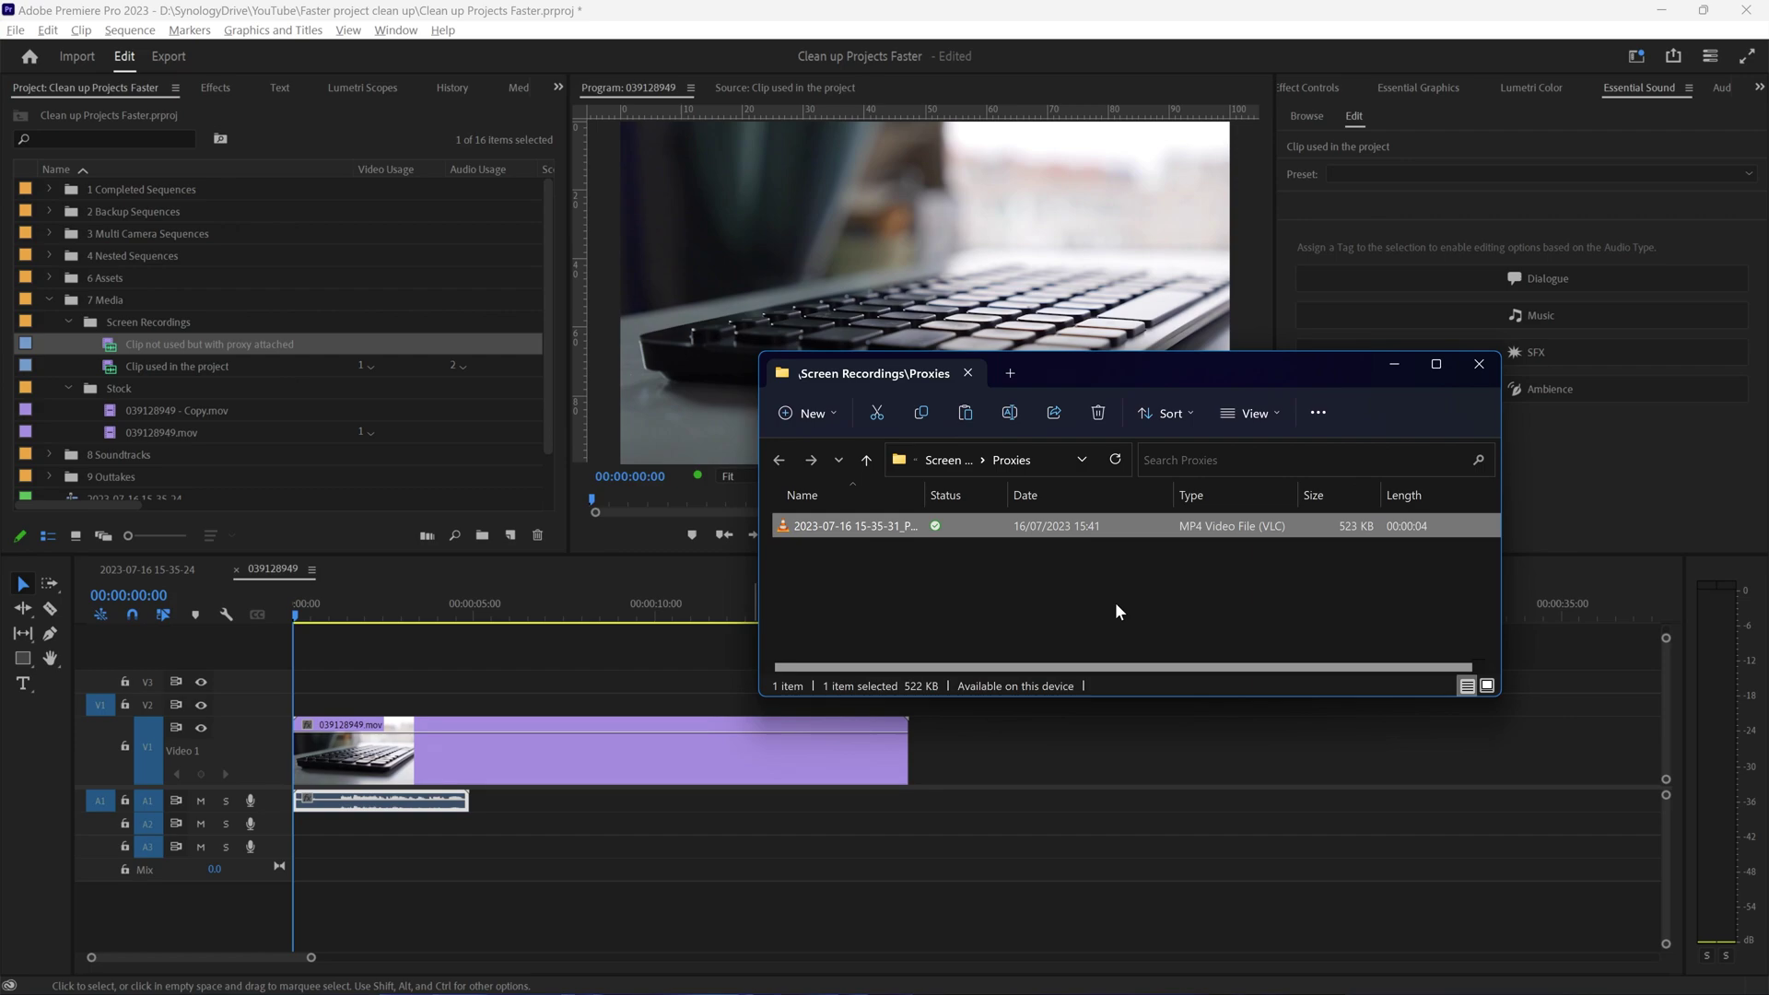
pyautogui.press('Delete')
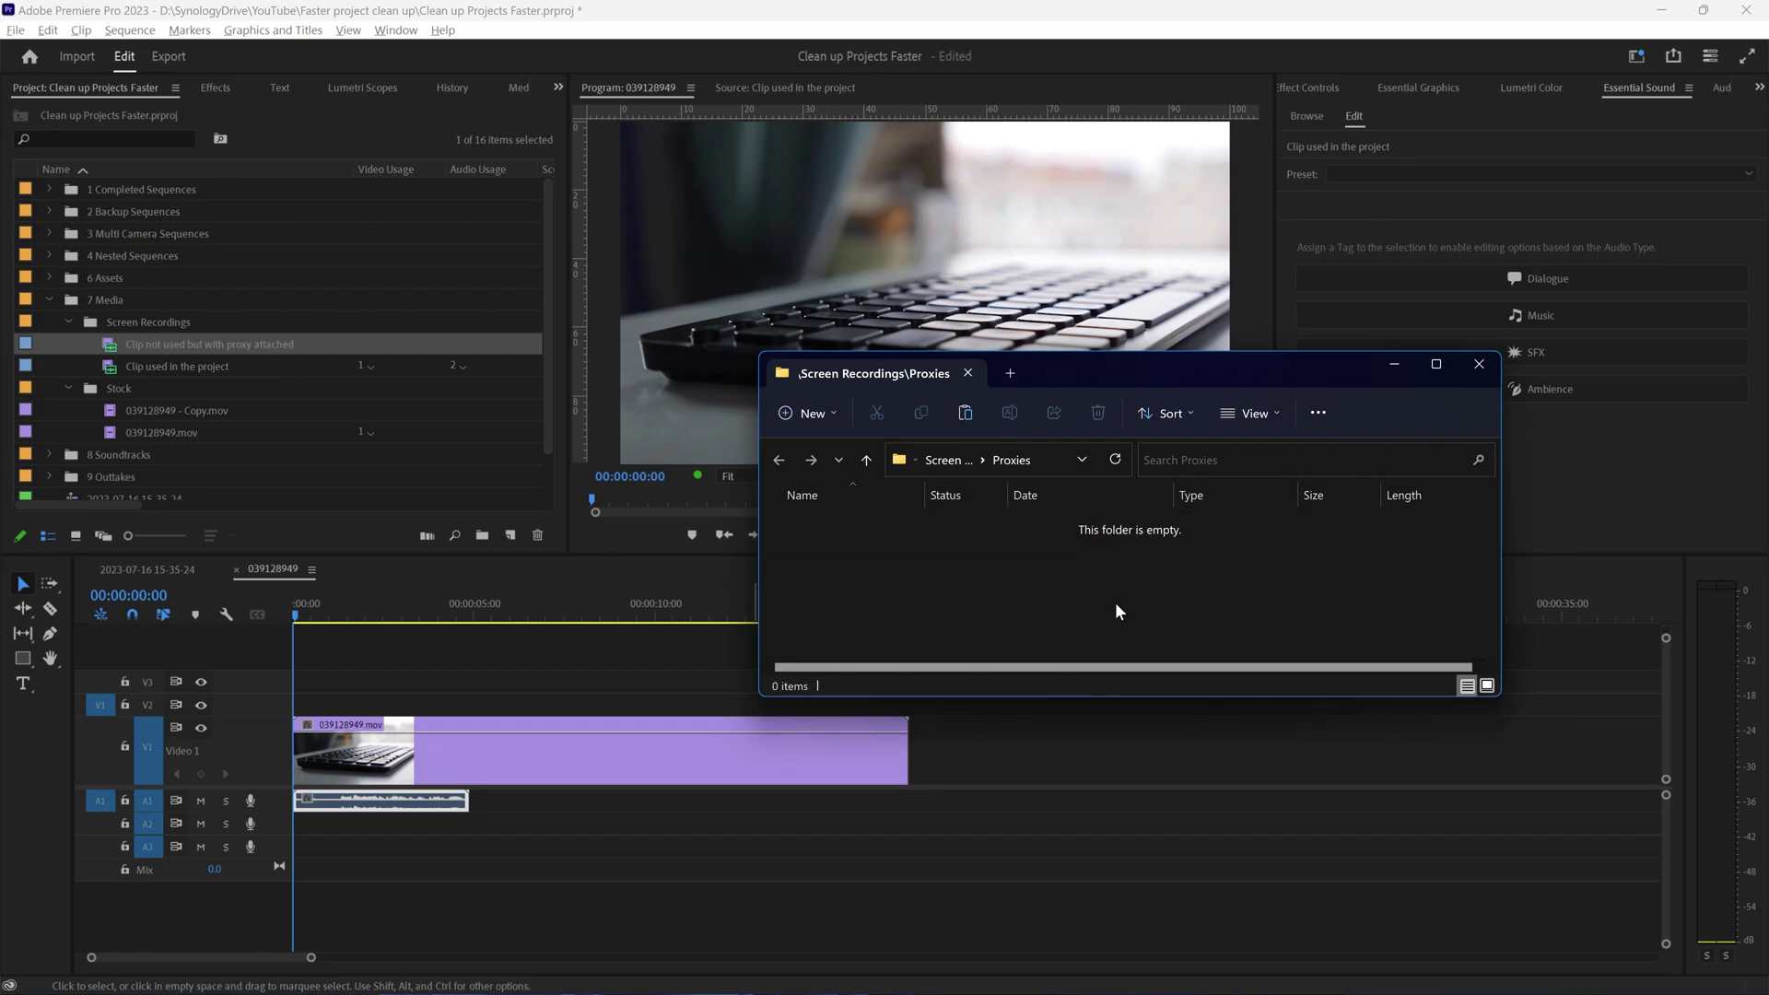
pyautogui.click(1480, 365)
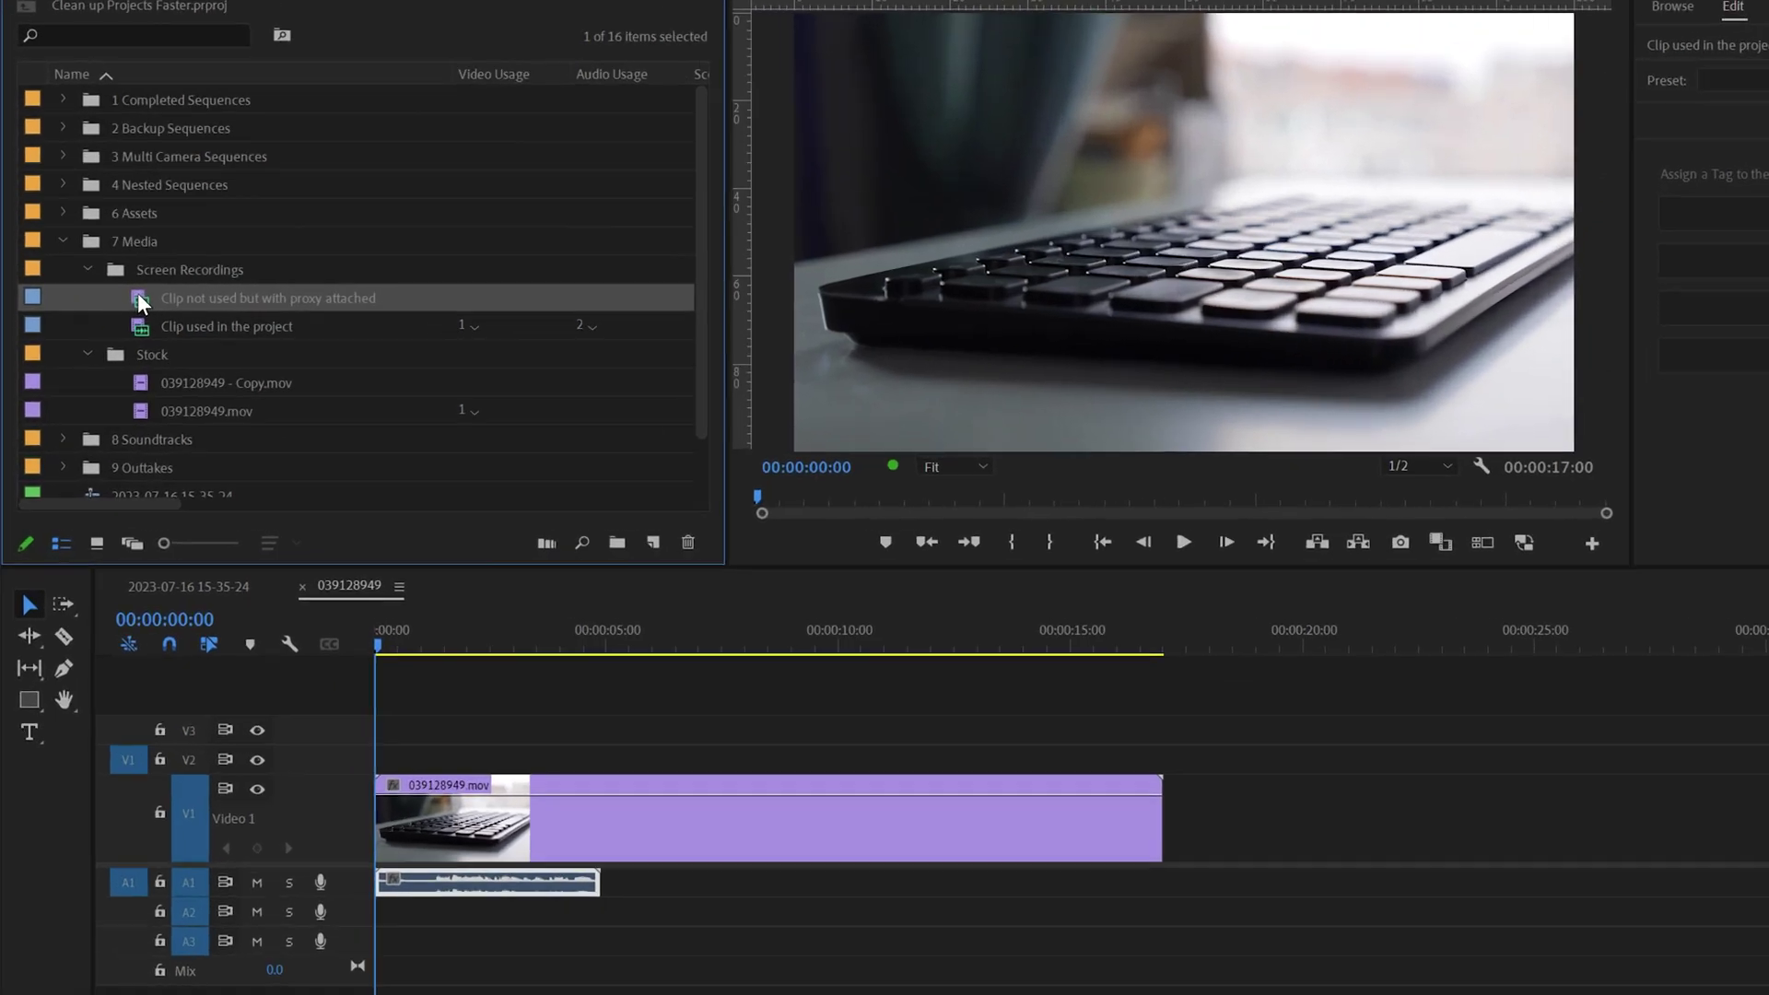
# Make the unused clip offline with Media Files Are Deleted, confirming both prompts, leaving 15 items.
pyautogui.moveTo(109, 346)
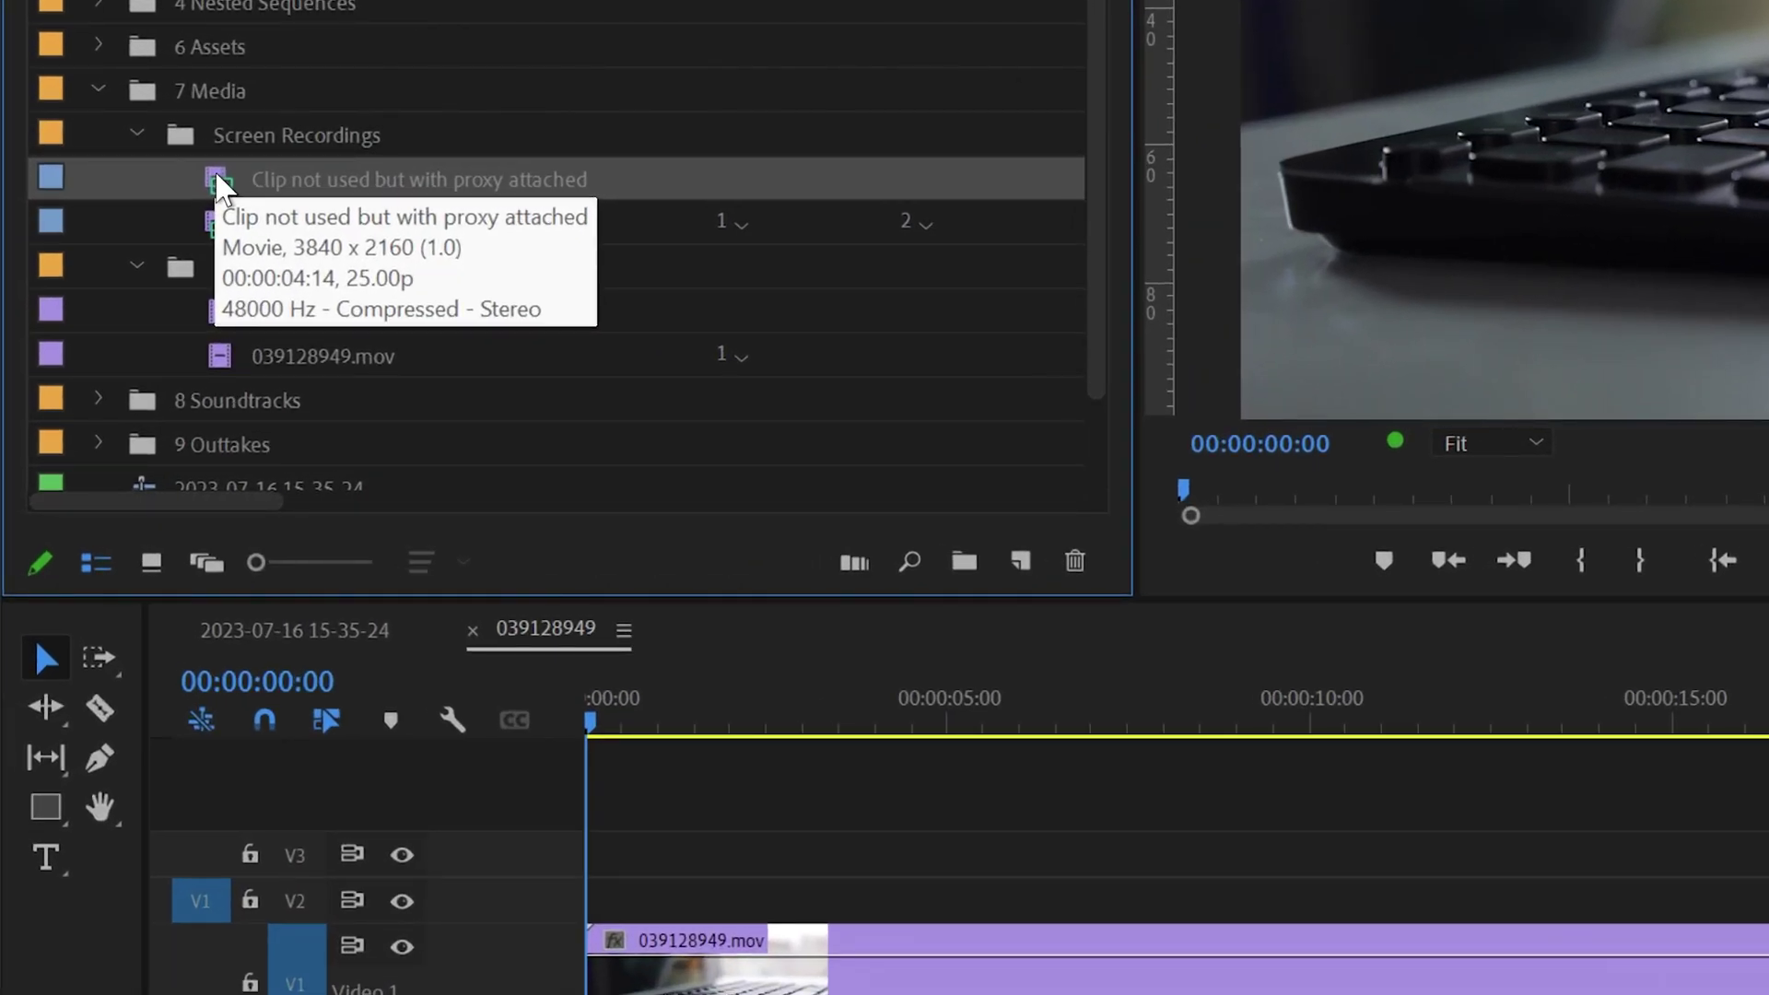
pyautogui.rightClick(219, 178)
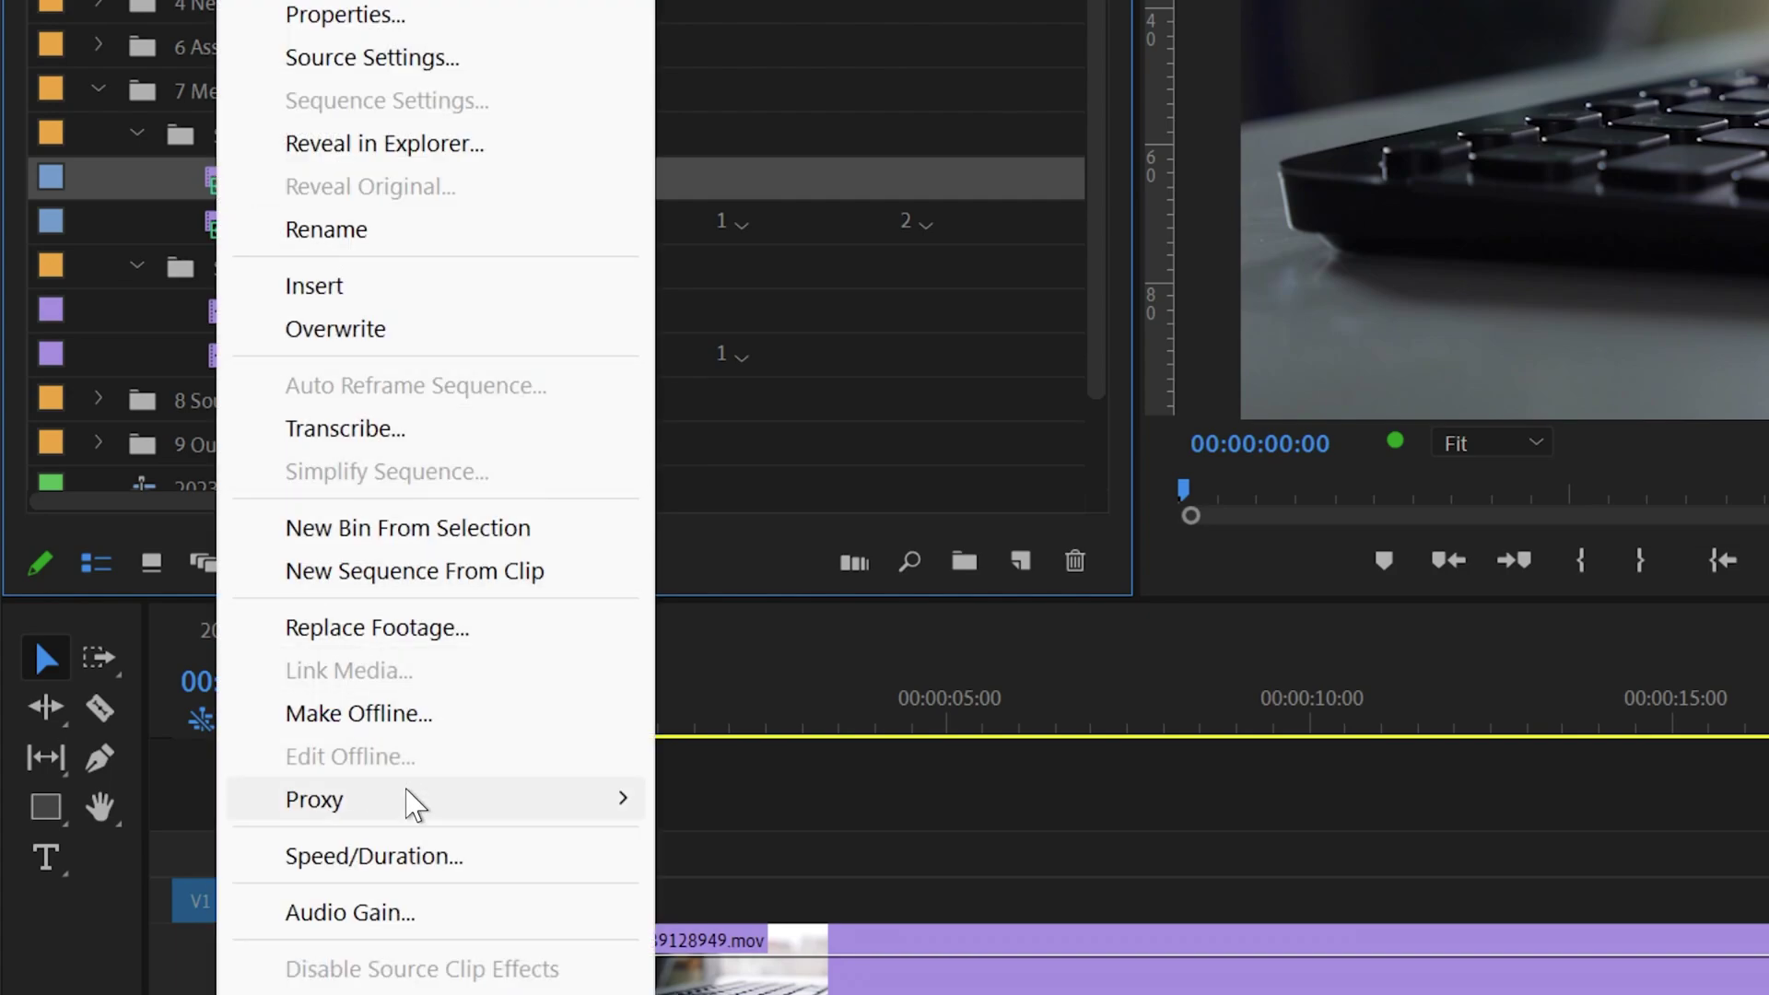
pyautogui.click(408, 715)
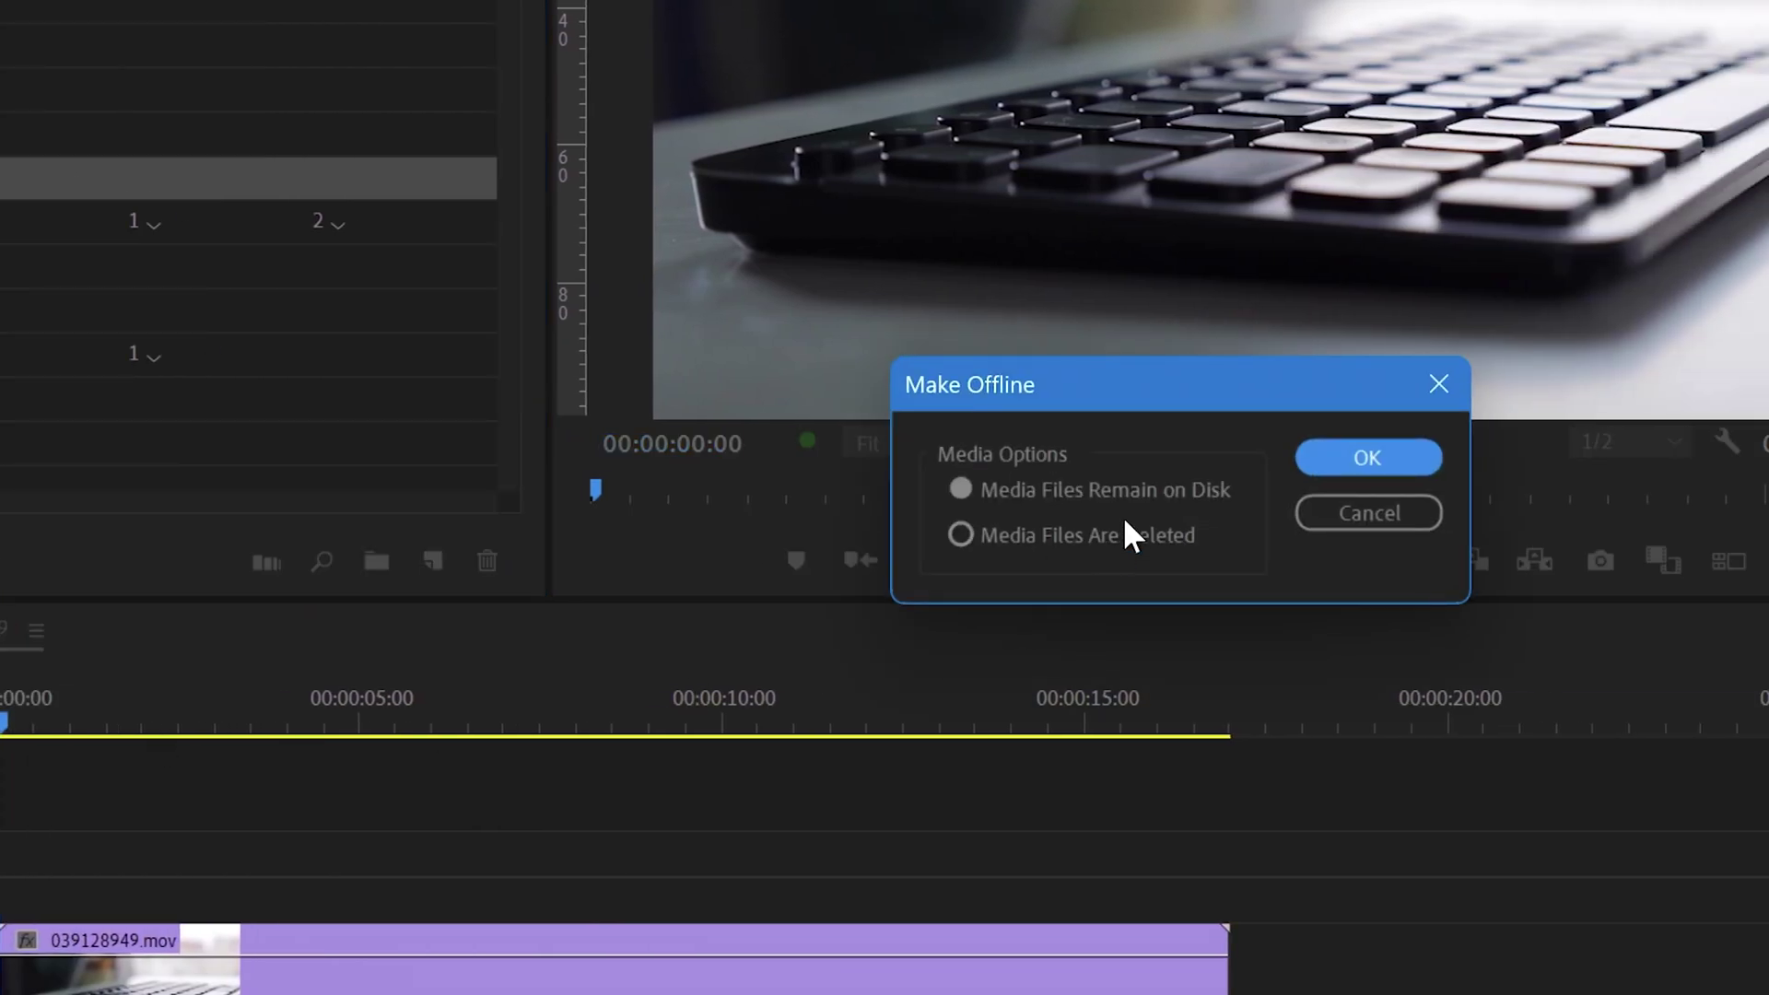
pyautogui.click(1125, 527)
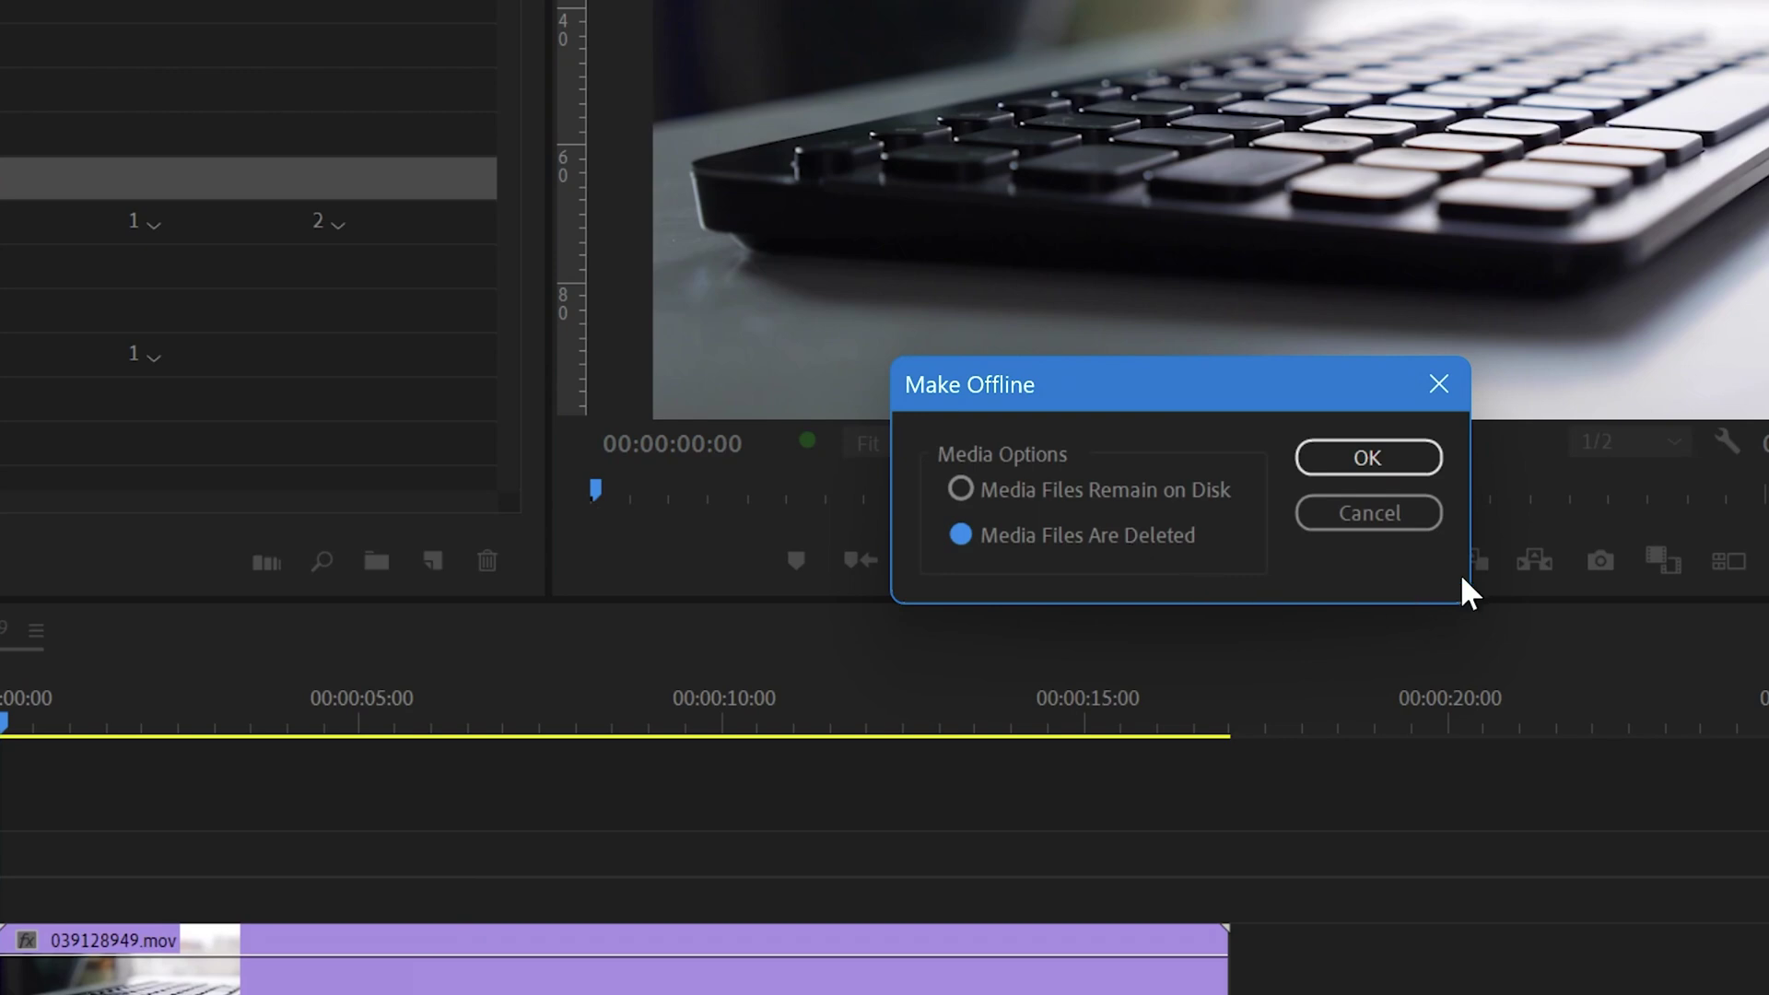
pyautogui.click(1415, 464)
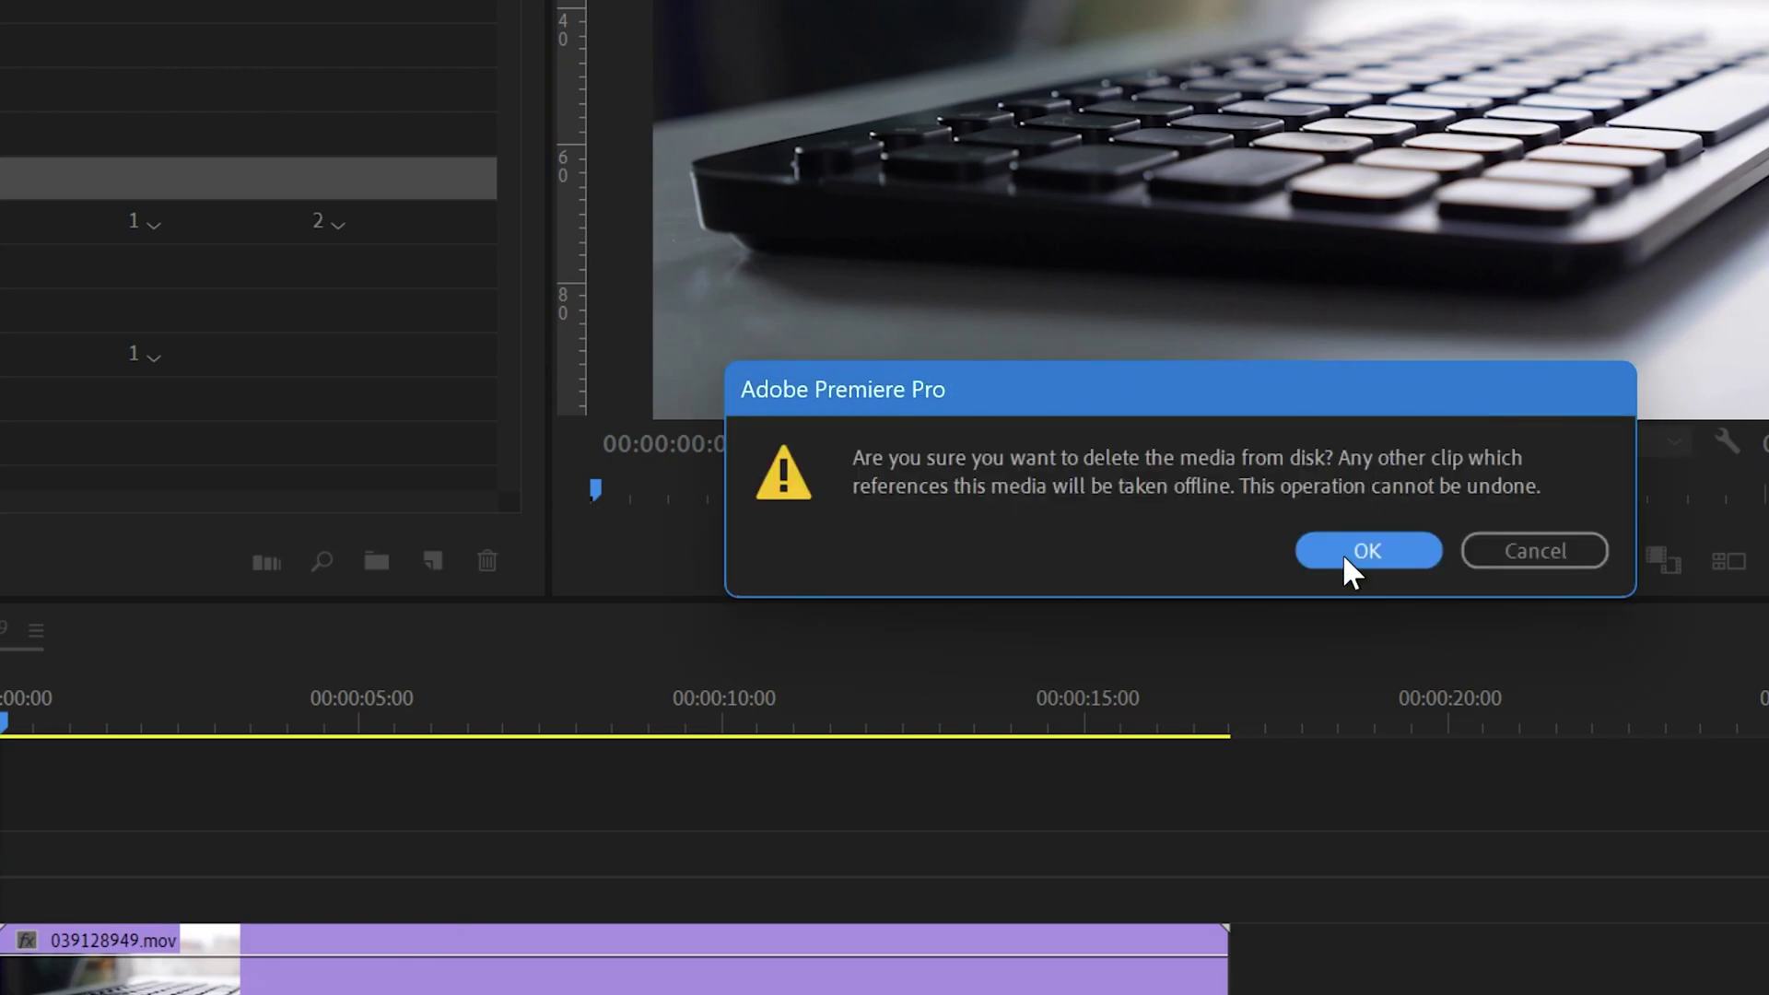
pyautogui.click(1342, 553)
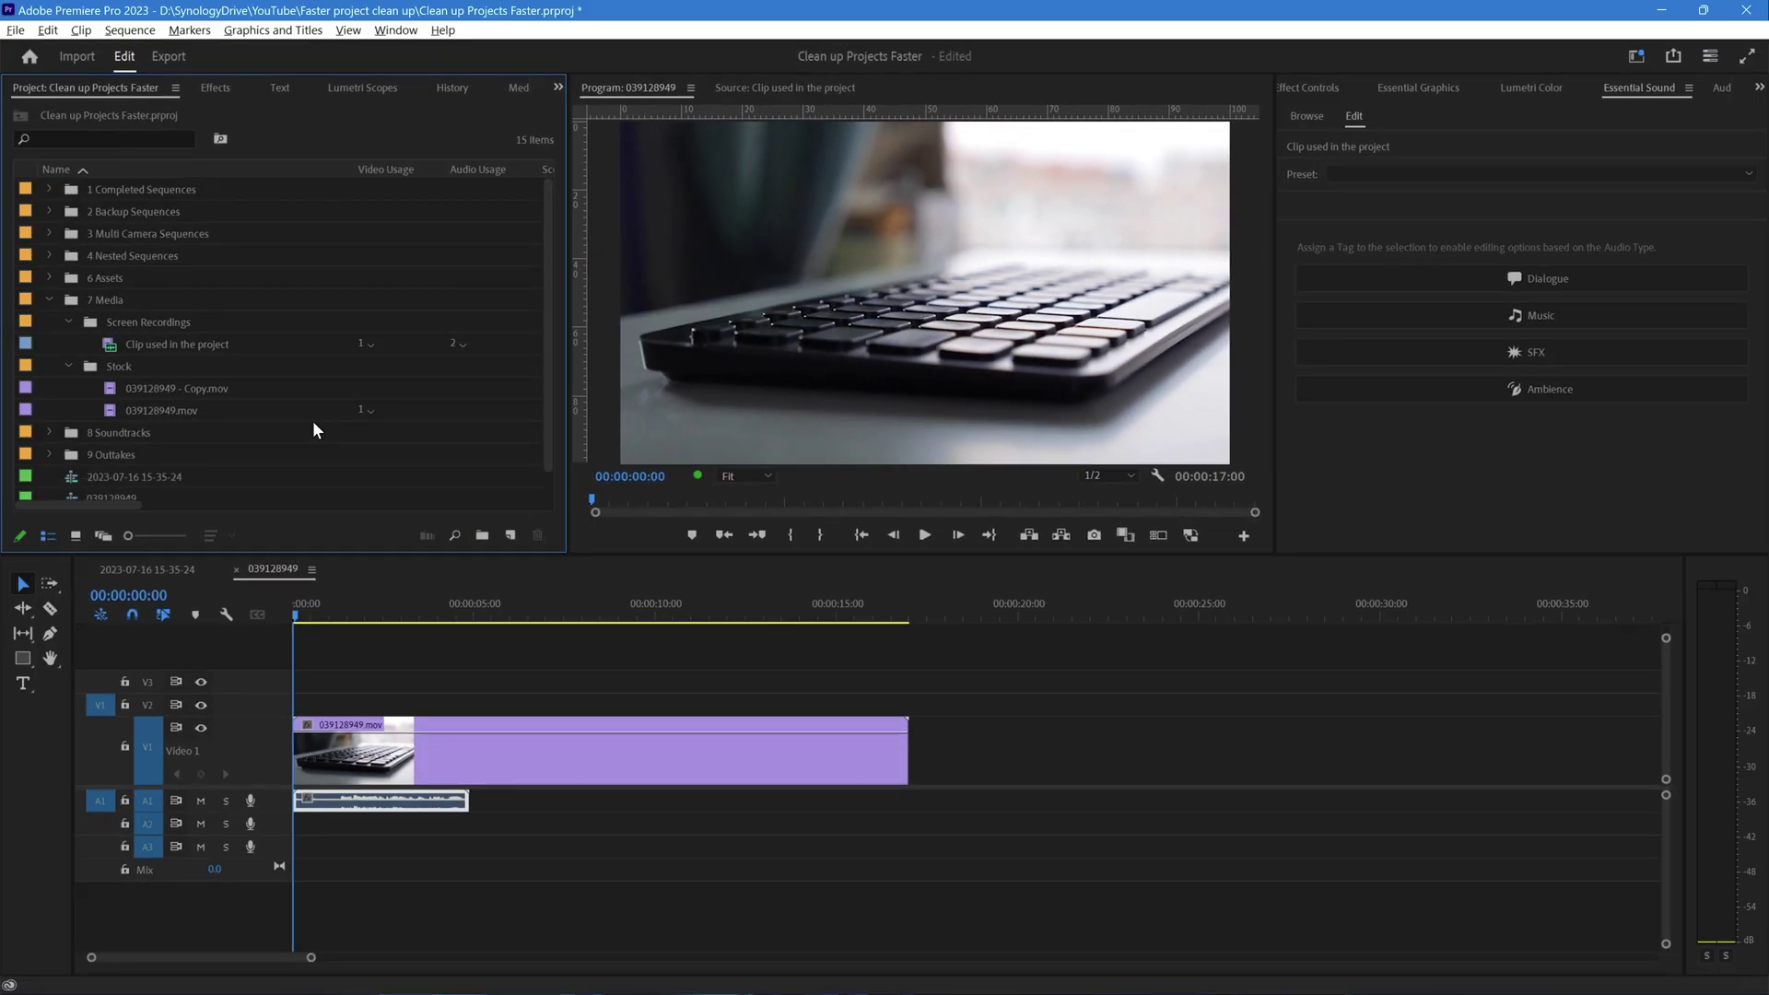
pyautogui.moveTo(112, 345)
pyautogui.click(153, 647)
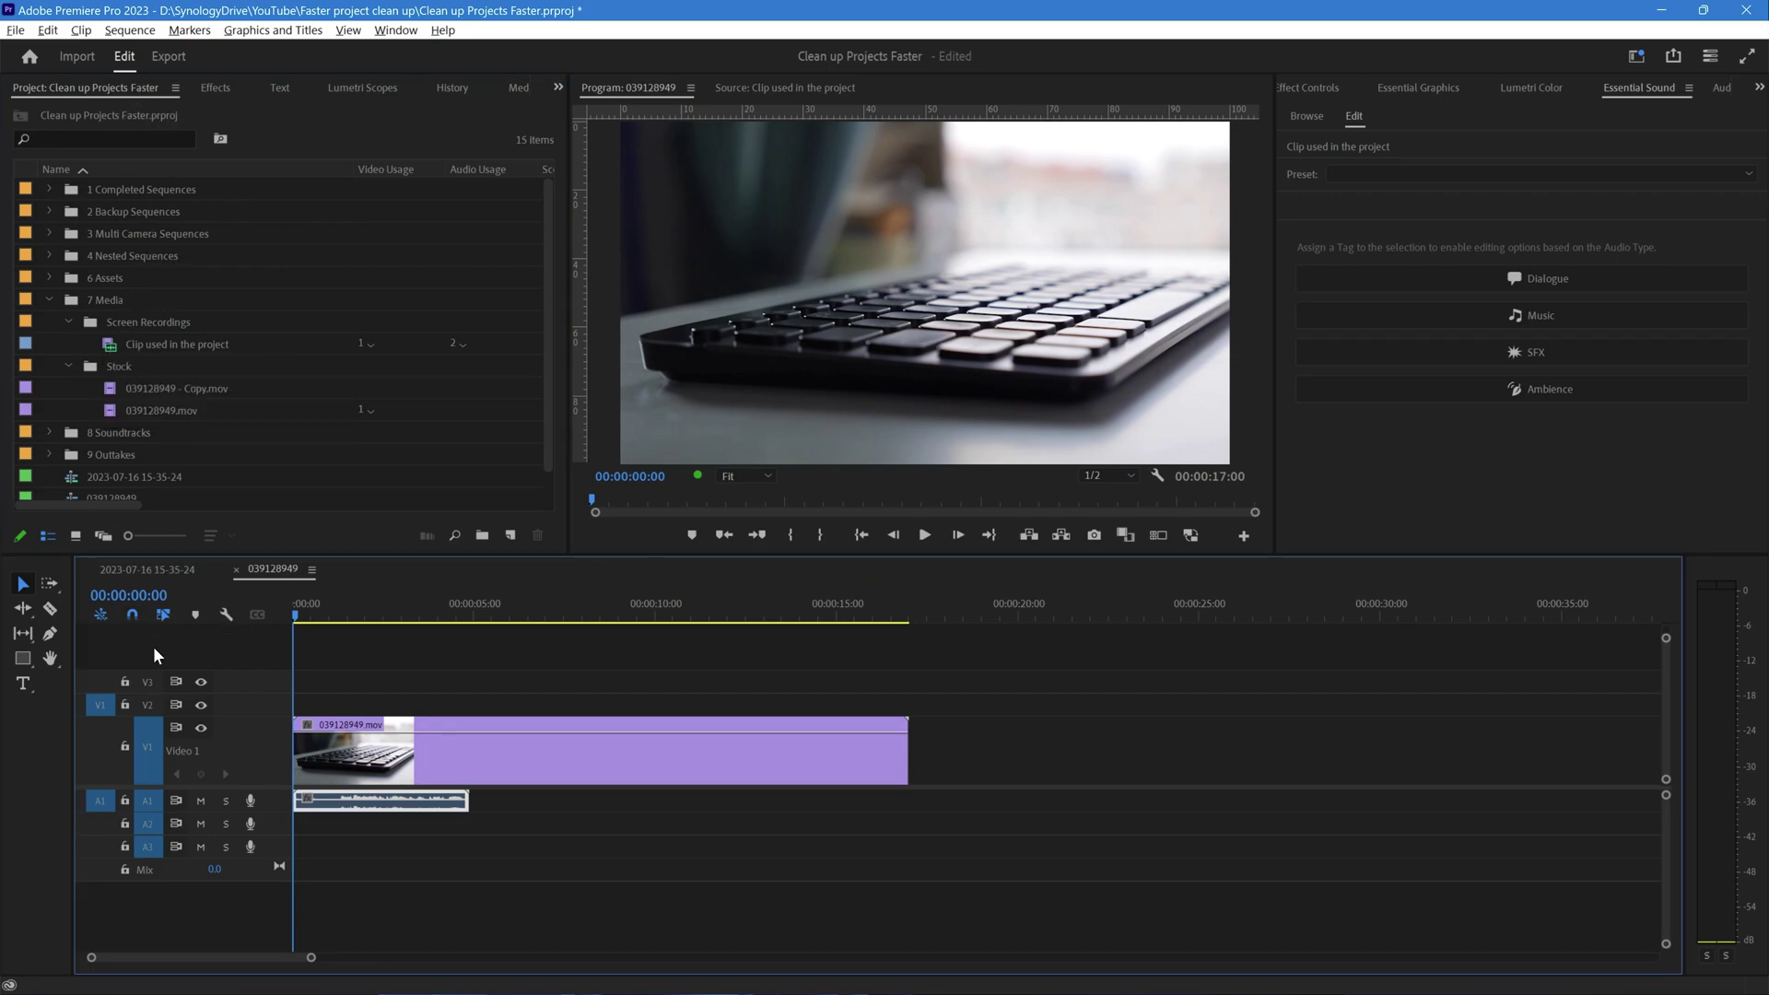